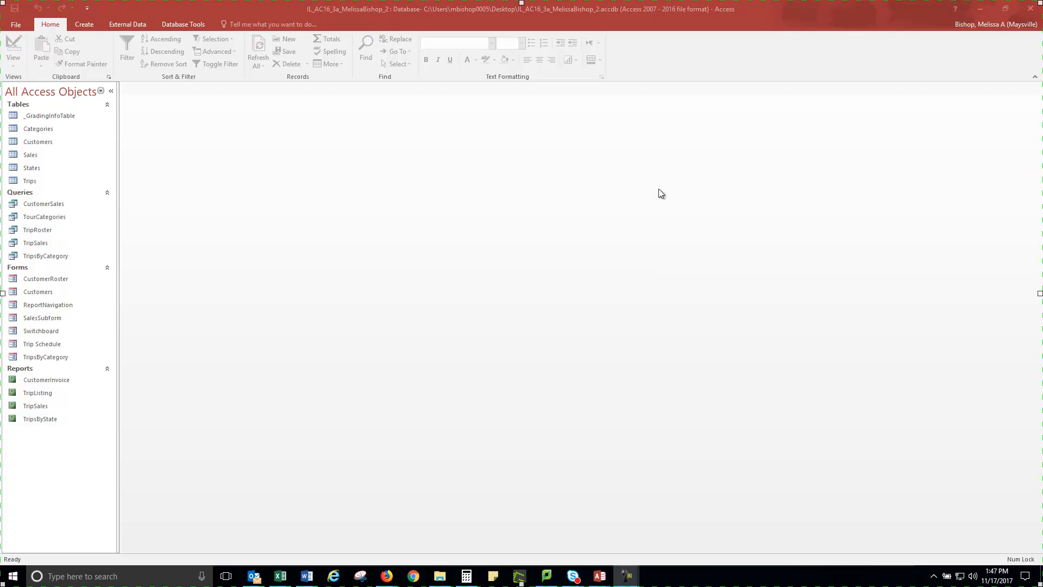
- Start a Form Wizard form based on the Customers table and include all of its fields
{"action": "left_click", "coordinate": [83, 23]}
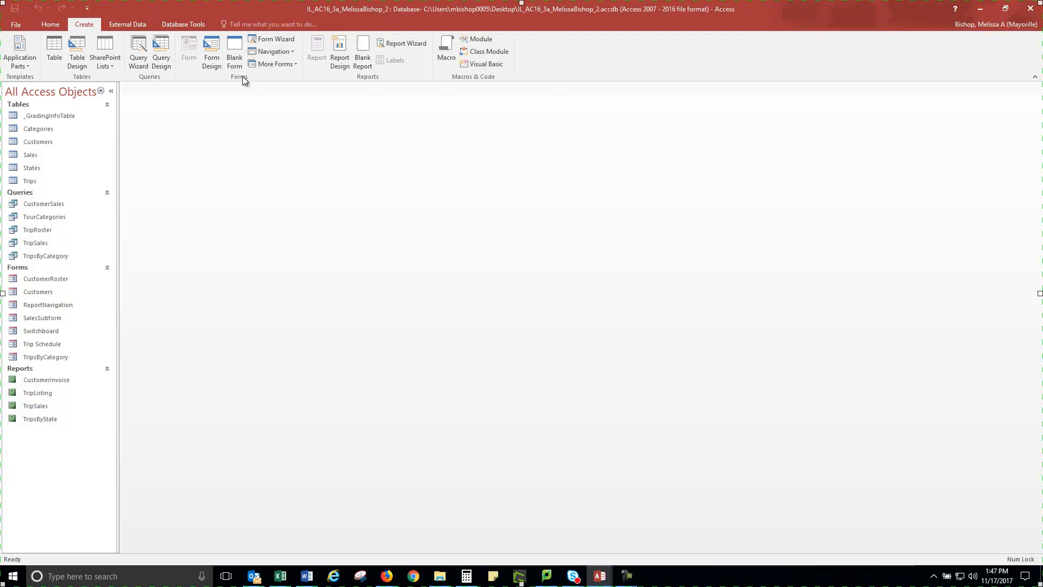
{"action": "left_click", "coordinate": [279, 38]}
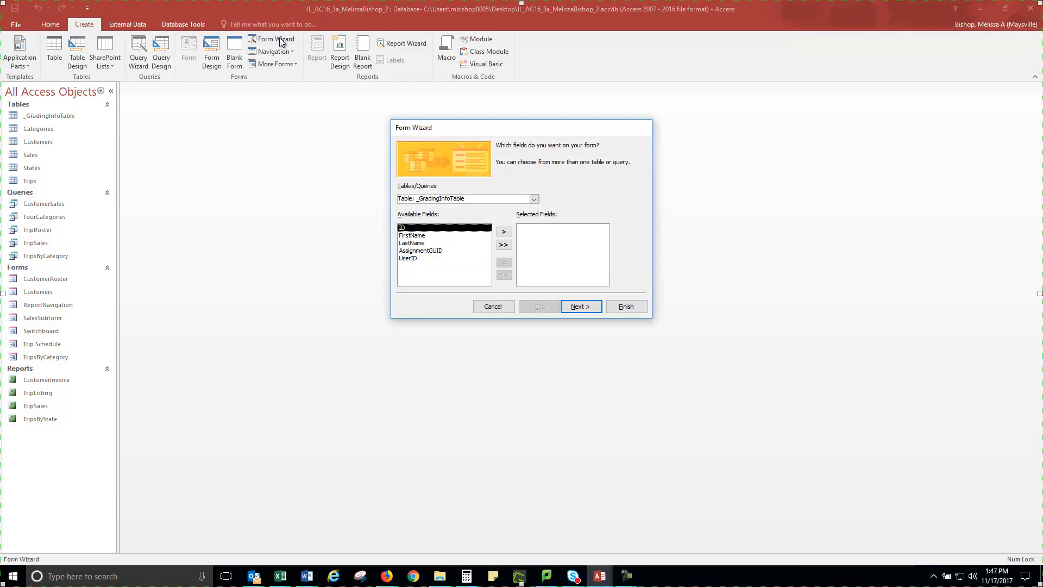
{"action": "left_click", "coordinate": [536, 198]}
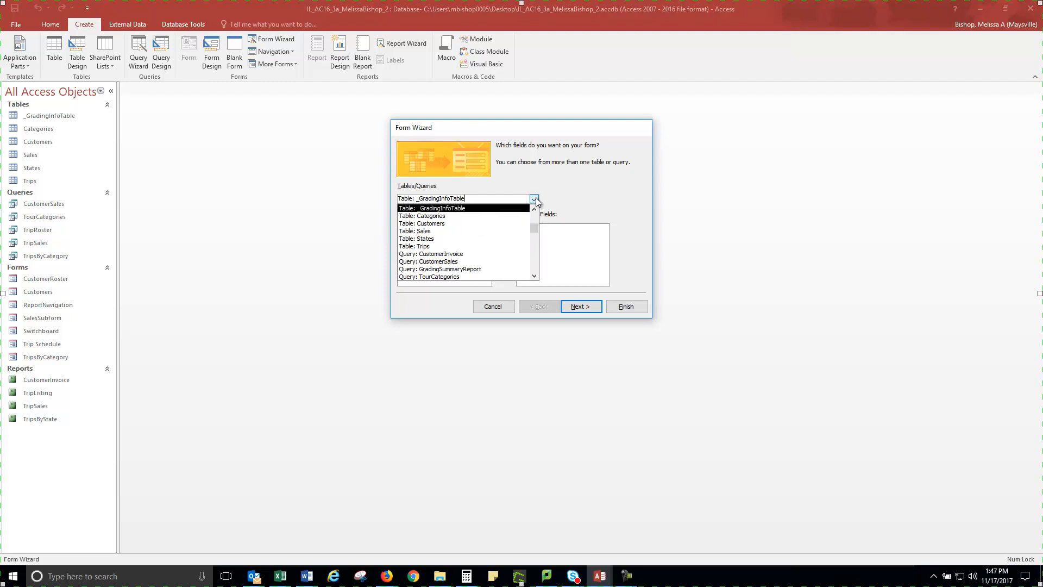
{"action": "left_click", "coordinate": [431, 224]}
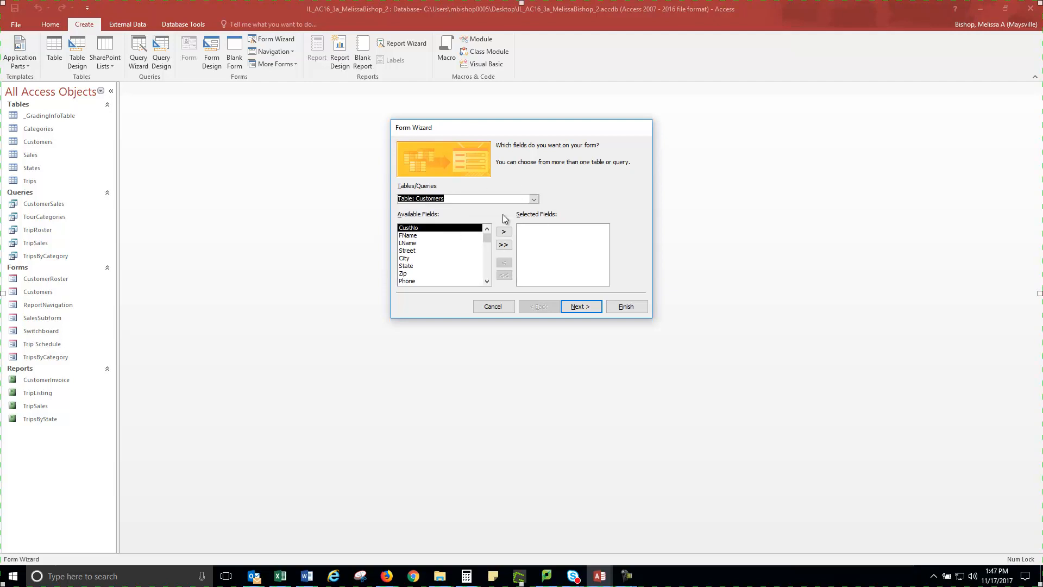
{"action": "left_click", "coordinate": [505, 245]}
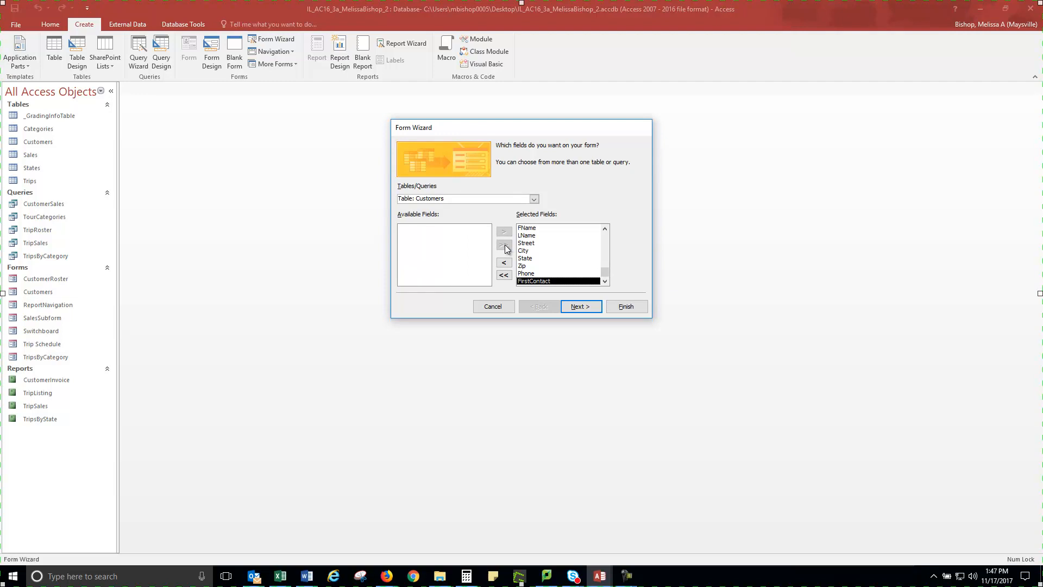
- Finish the wizard with a Columnar layout, titling the form "Customer Entry Form" and opening it for viewing or entering information
{"action": "left_click", "coordinate": [587, 307]}
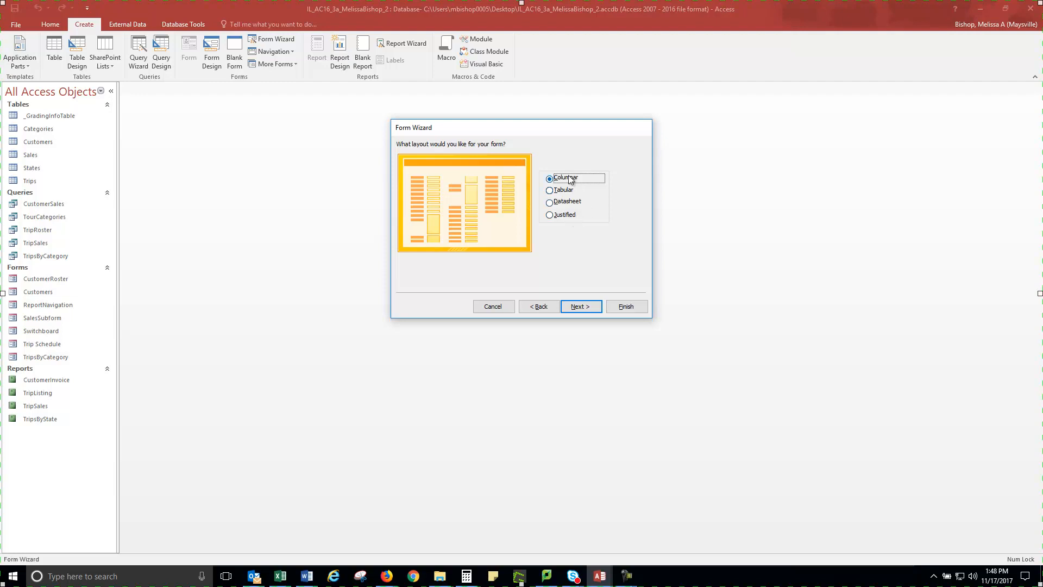
{"action": "left_click", "coordinate": [582, 307]}
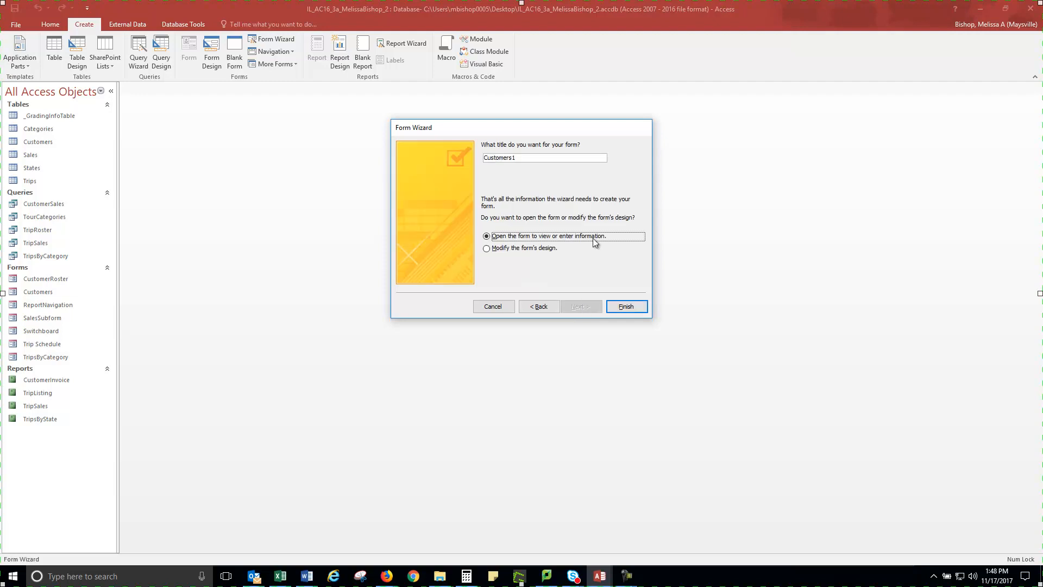
{"action": "left_click", "coordinate": [518, 162]}
{"action": "double_click", "coordinate": [479, 156]}
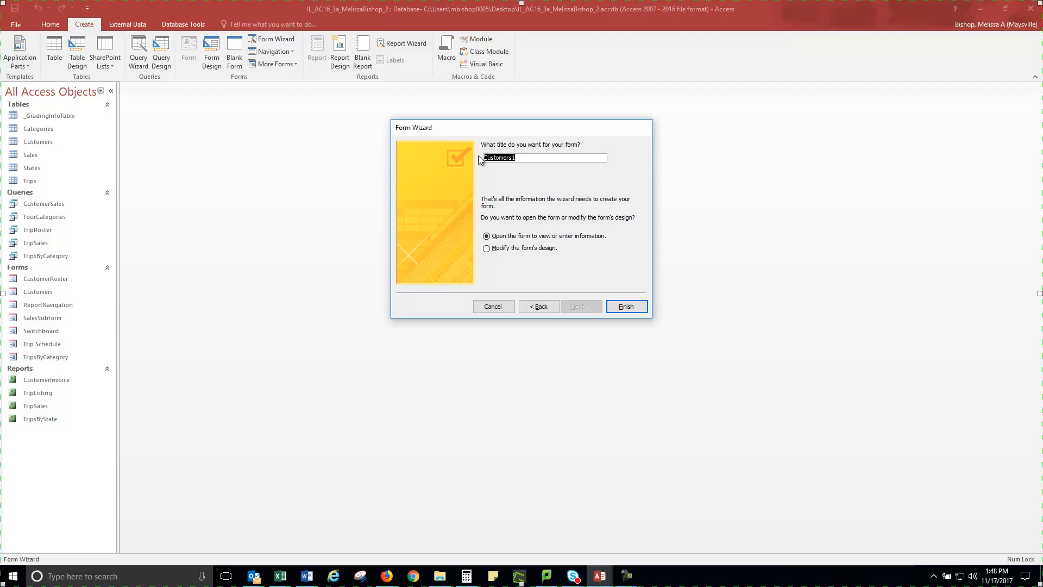
{"action": "type", "text": "Customer Entry Form"}
{"action": "left_click", "coordinate": [628, 308]}
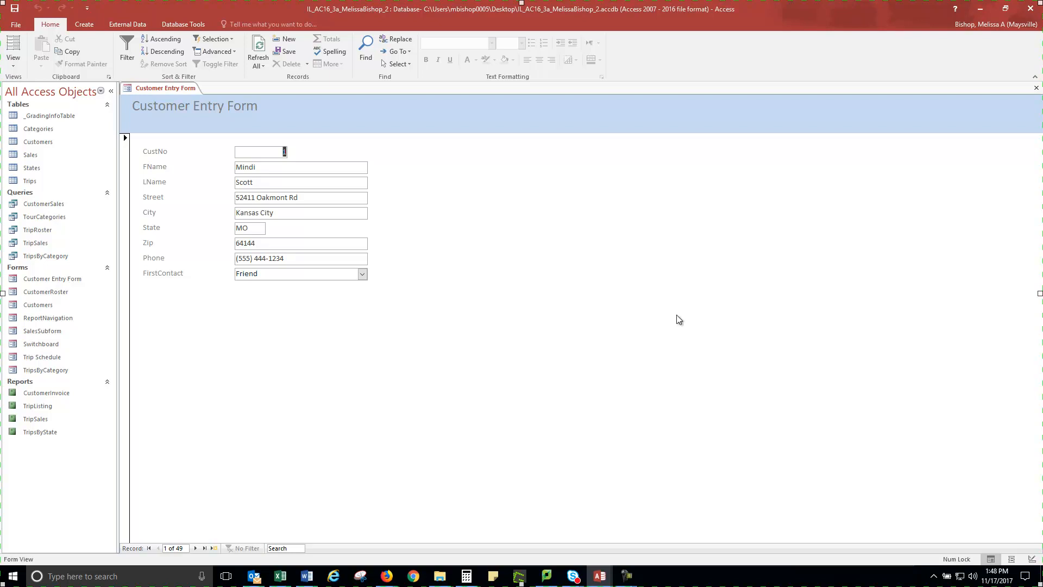
- In Design View, set the State text box's Default Value to CO and save the form
{"action": "left_click", "coordinate": [15, 65]}
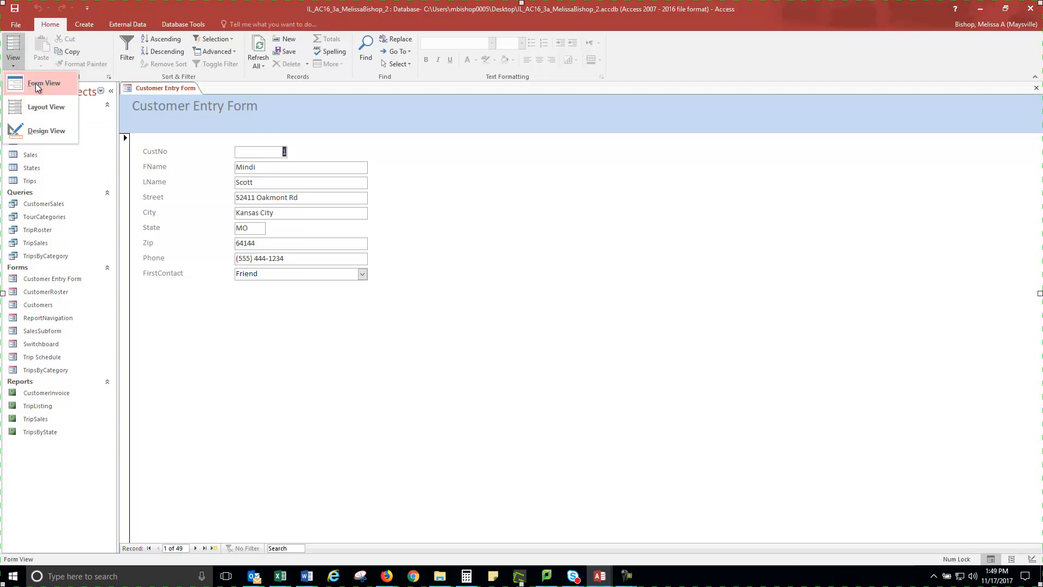
{"action": "left_click", "coordinate": [38, 131]}
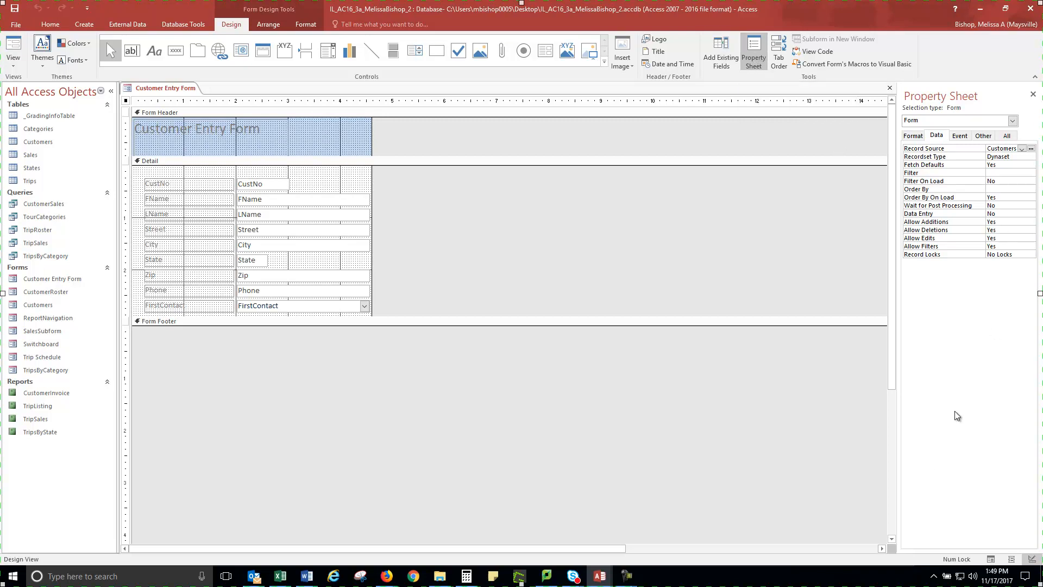
{"action": "left_click", "coordinate": [1013, 120]}
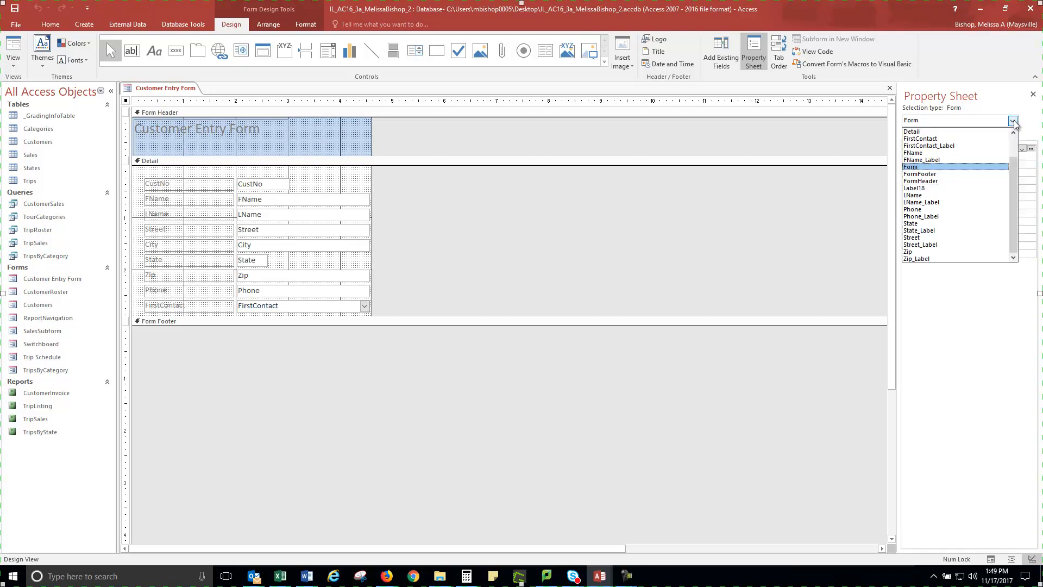
{"action": "left_click", "coordinate": [918, 223]}
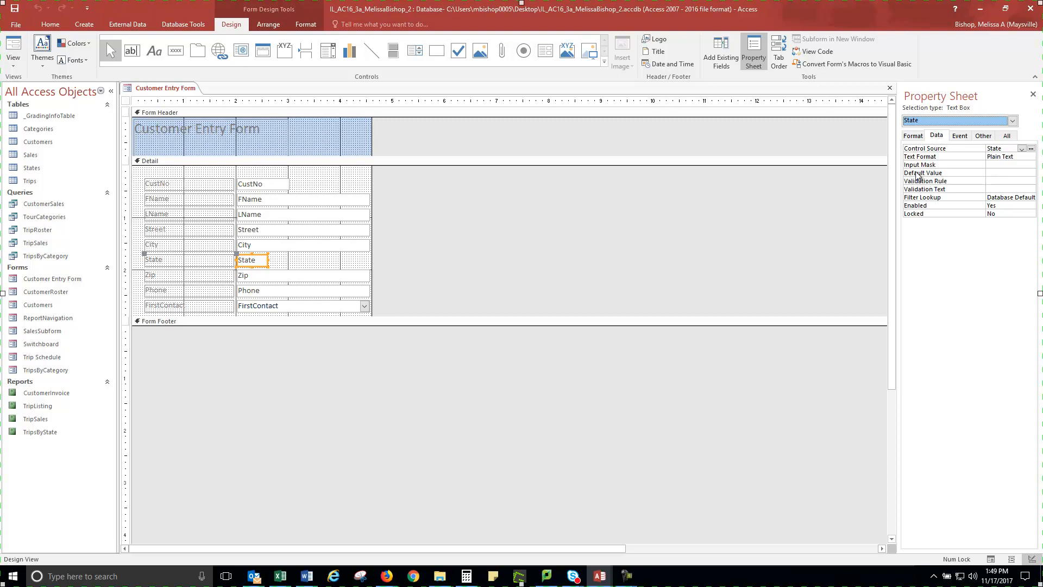
{"action": "left_click", "coordinate": [998, 172]}
{"action": "type", "text": "CO"}
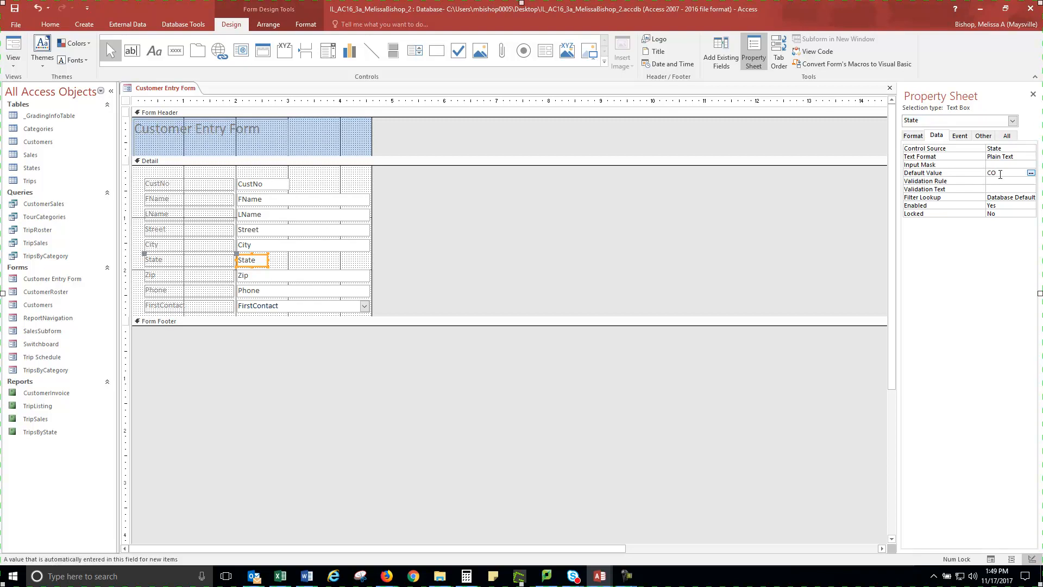
{"action": "key", "text": "Return"}
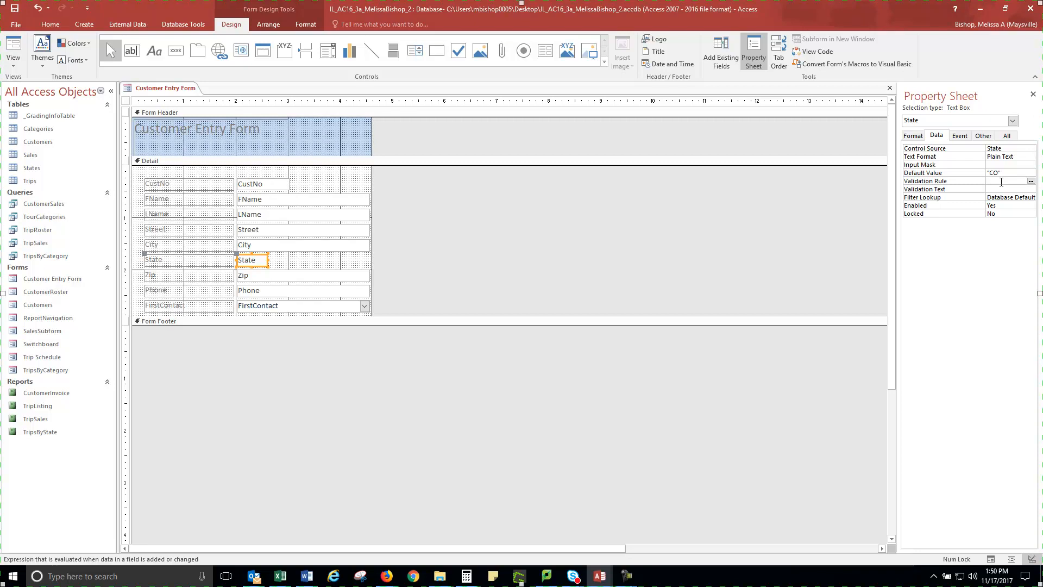
{"action": "left_click", "coordinate": [15, 10]}
- In Form View, go to the fourth customer record and replace the last seven digits of its phone number
{"action": "left_click", "coordinate": [12, 67]}
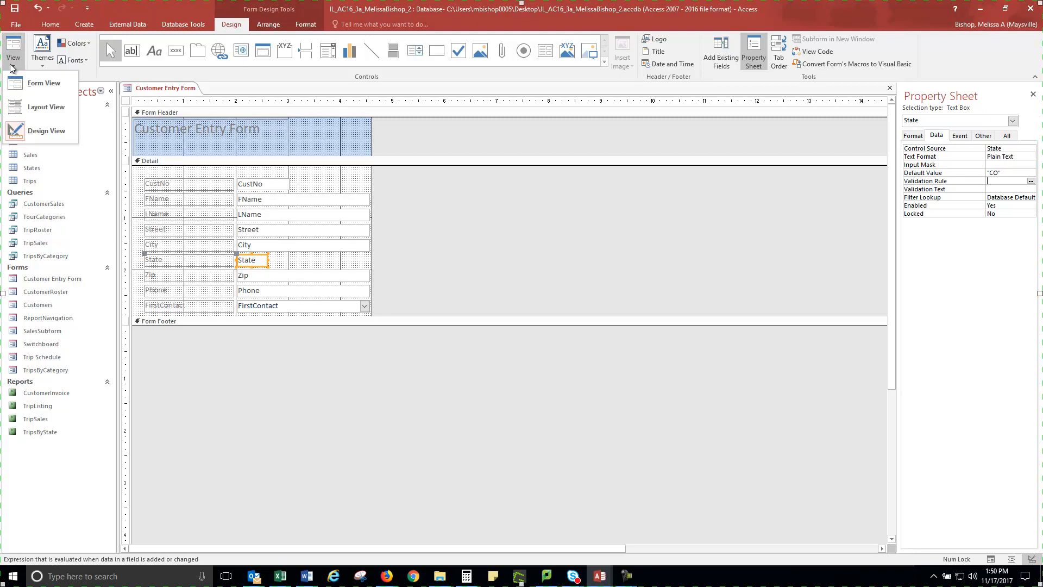
{"action": "left_click", "coordinate": [46, 80]}
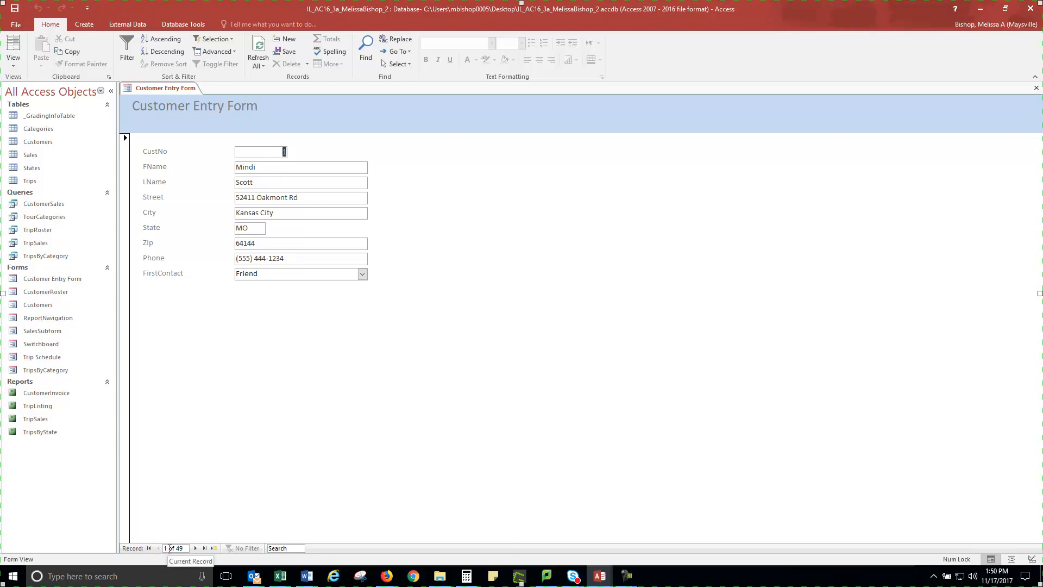
{"action": "left_click", "coordinate": [196, 549]}
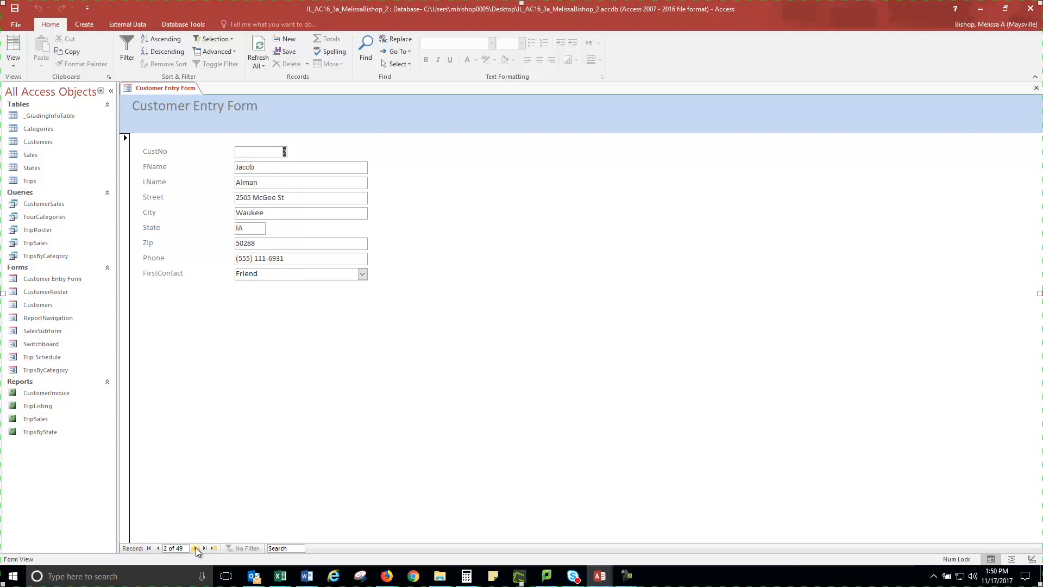
{"action": "left_click", "coordinate": [196, 548]}
{"action": "left_click", "coordinate": [196, 548]}
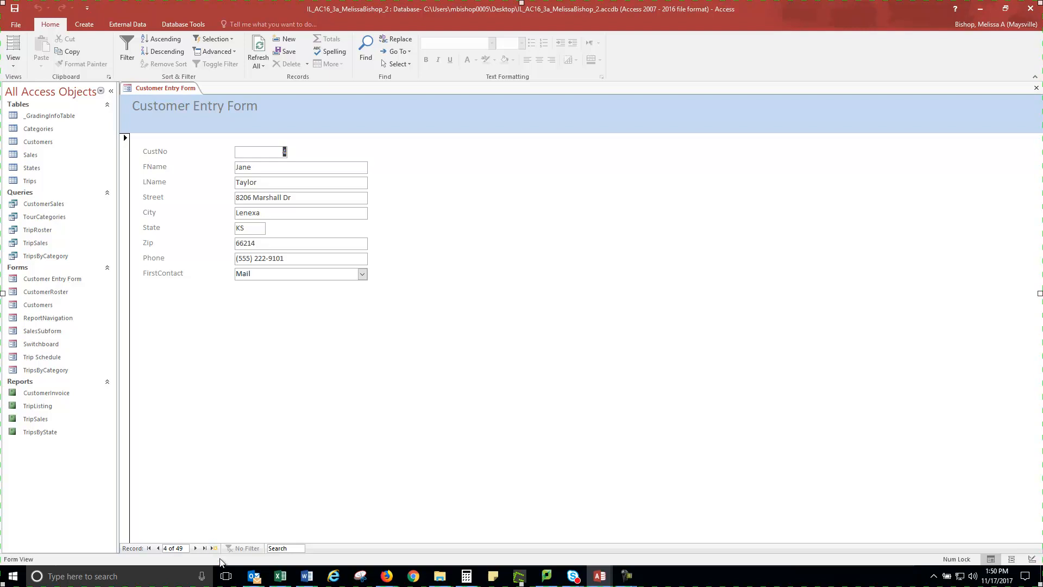
{"action": "left_click_drag", "start_coordinate": [293, 261], "coordinate": [256, 261]}
{"action": "type", "text": "111-7878"}
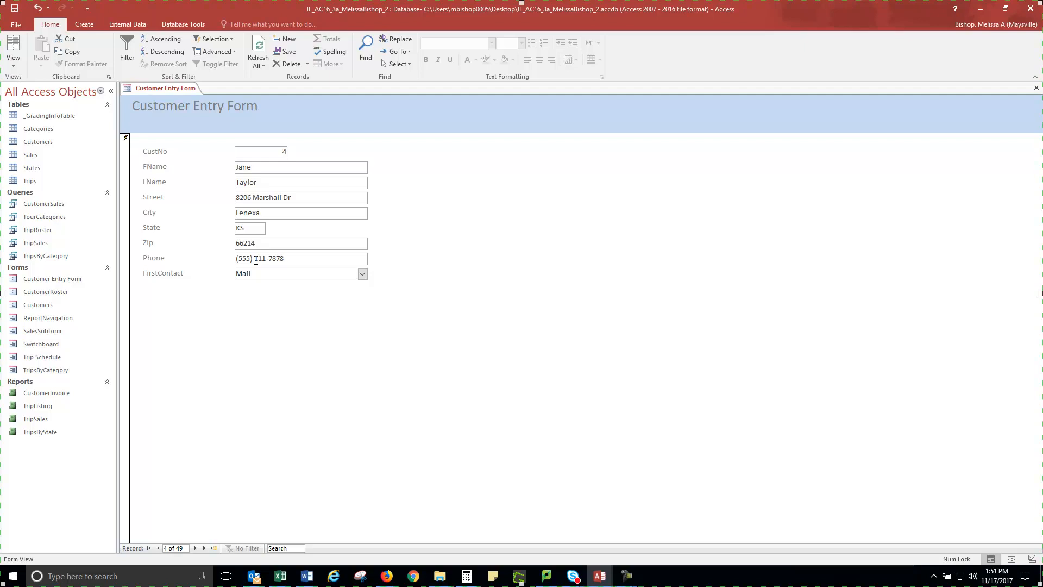
- Add a new customer record and enter the customer's first name, last name, street and city
{"action": "left_click", "coordinate": [213, 549]}
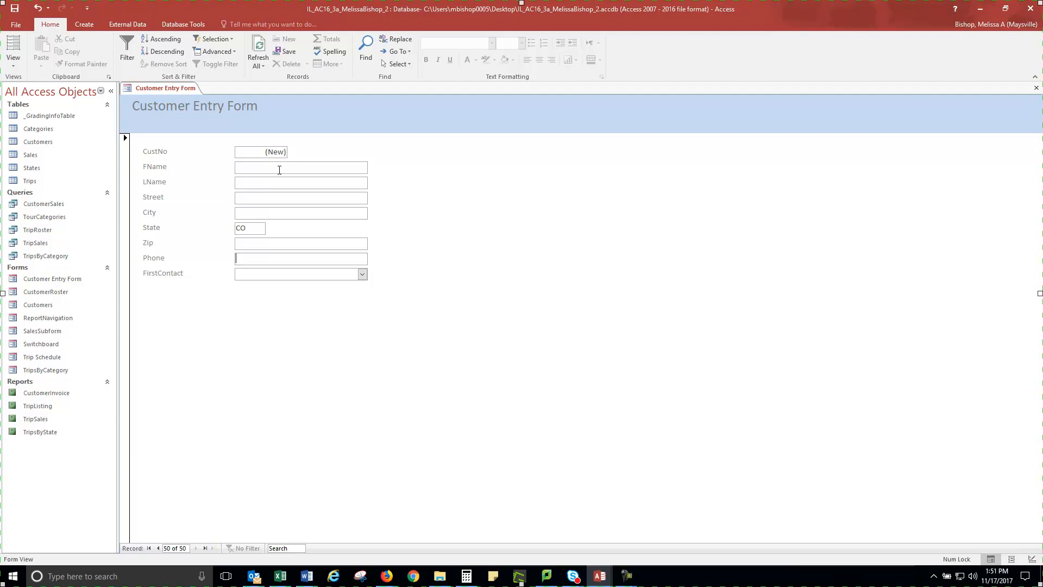
{"action": "type", "text": "John"}
{"action": "key", "text": "Tab"}
{"action": "type", "text": "Rawlings"}
{"action": "key", "text": "Tab"}
{"action": "type", "text": "525 Kaufman Way"}
{"action": "key", "text": "Tab"}
{"action": "type", "text": "Boulder"}
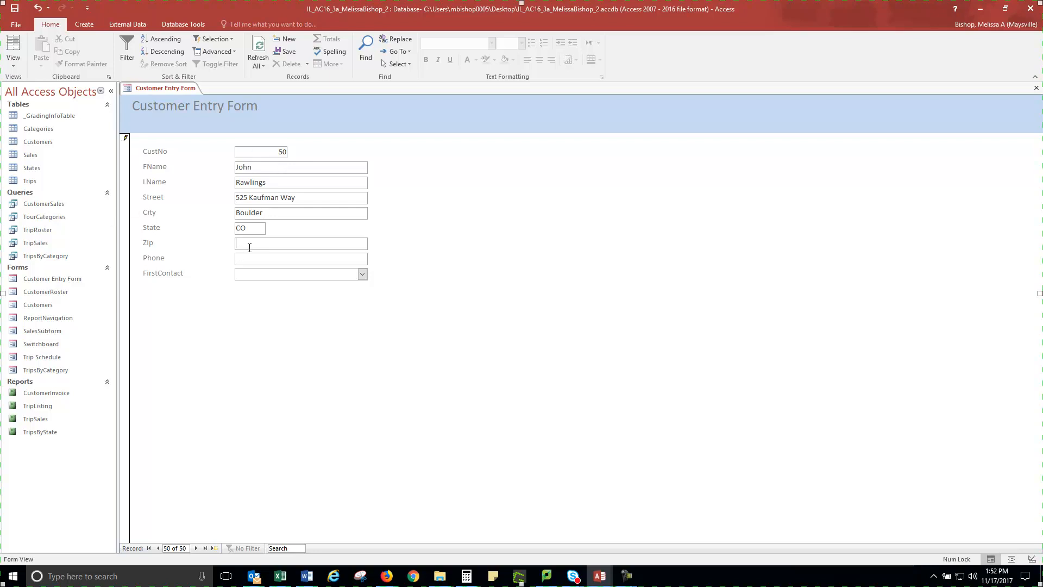
- Complete the new customer's record with the zip code and phone number, and set FirstContact to Friend
{"action": "type", "text": "80301"}
{"action": "left_click", "coordinate": [270, 261]}
{"action": "type", "text": "5554"}
{"action": "left_click", "coordinate": [242, 259]}
{"action": "type", "text": "555) 444-3232"}
{"action": "left_click", "coordinate": [362, 273]}
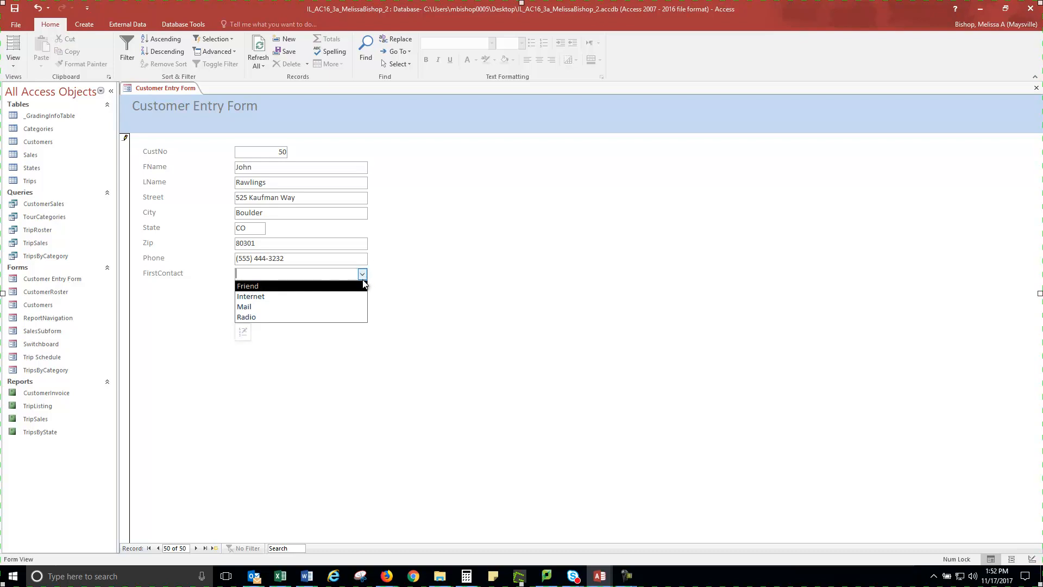
{"action": "left_click", "coordinate": [249, 287]}
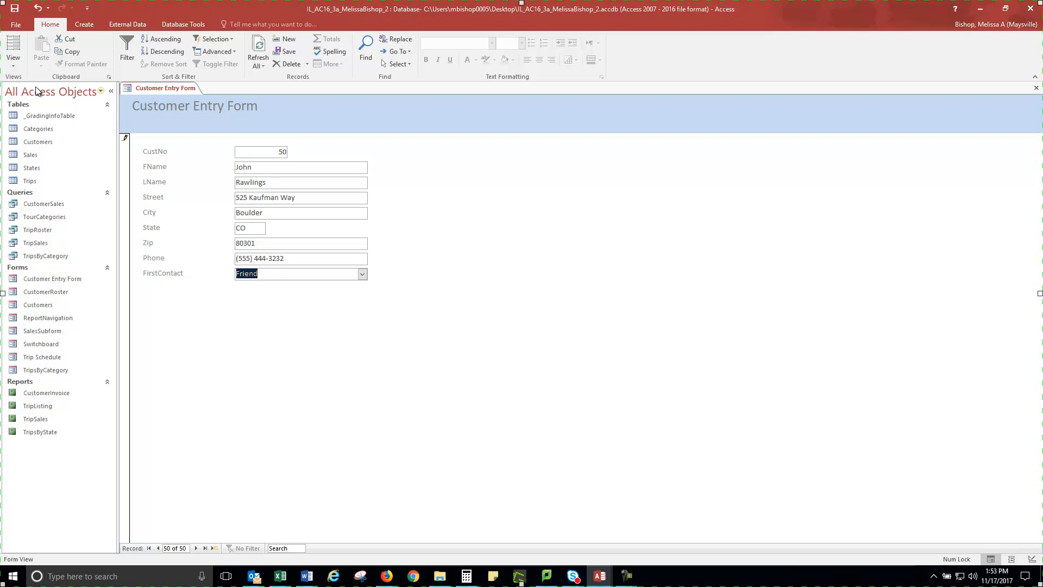
- In Layout View, make the form's title label bold and black, then save and close the form
{"action": "left_click", "coordinate": [13, 65]}
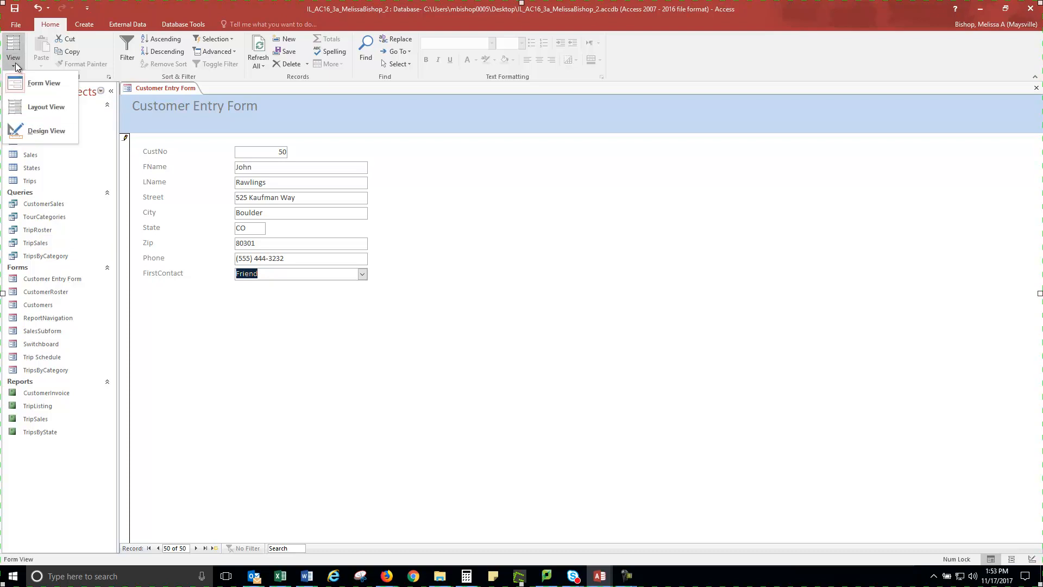
{"action": "left_click", "coordinate": [40, 108]}
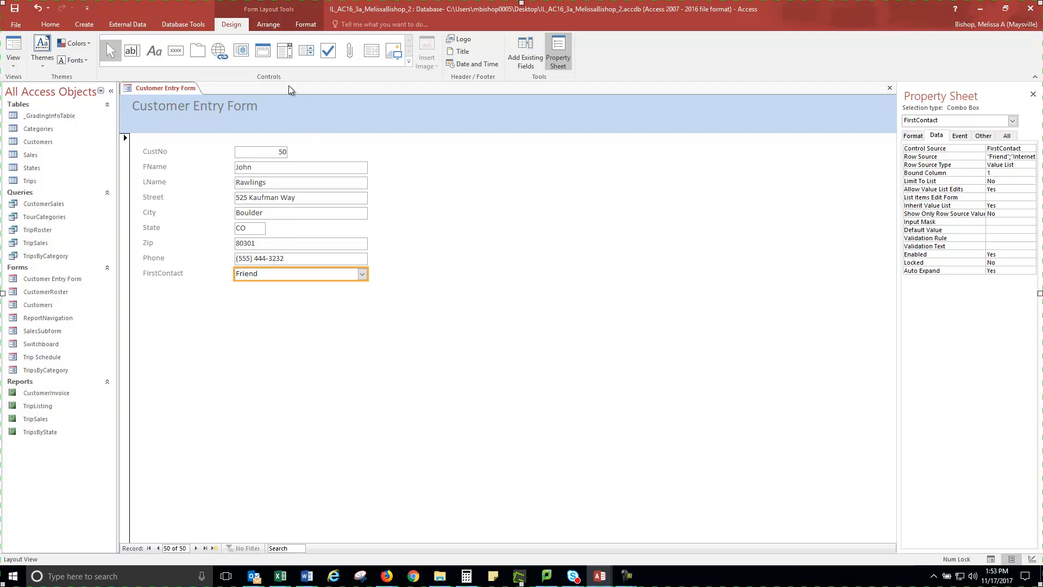
{"action": "left_click", "coordinate": [170, 107]}
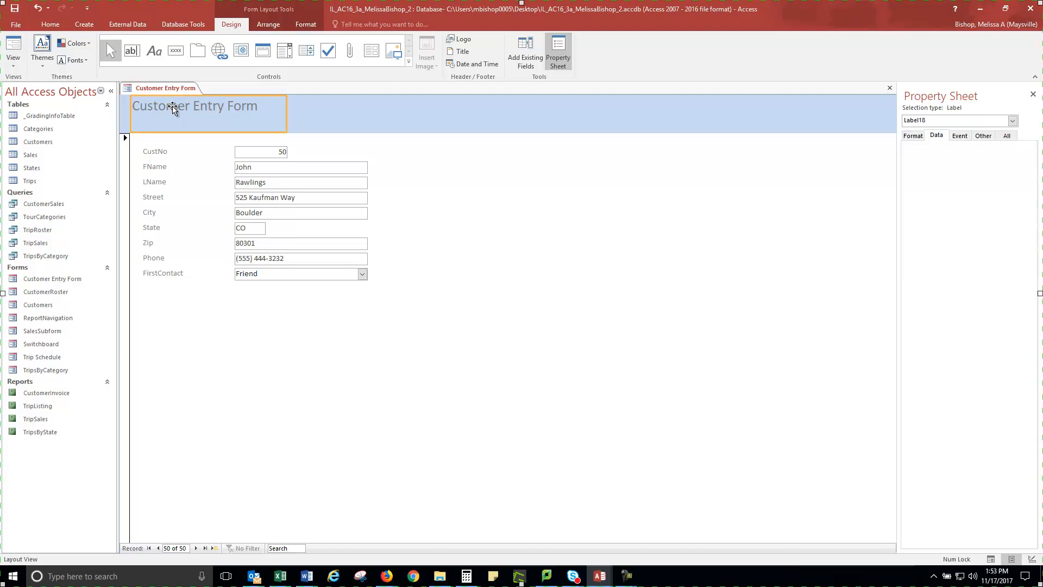
{"action": "left_click", "coordinate": [307, 25]}
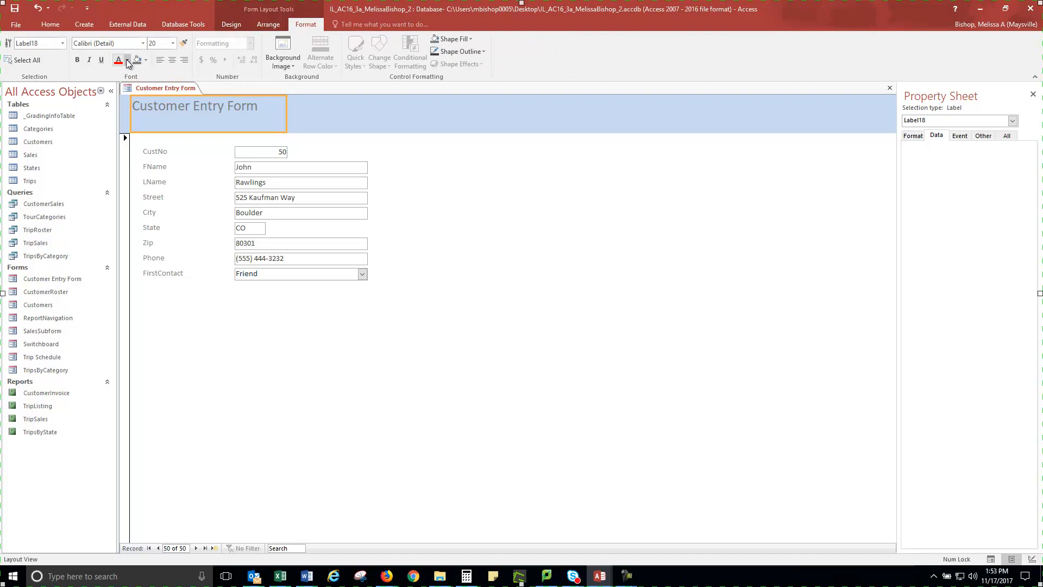
{"action": "left_click", "coordinate": [77, 60]}
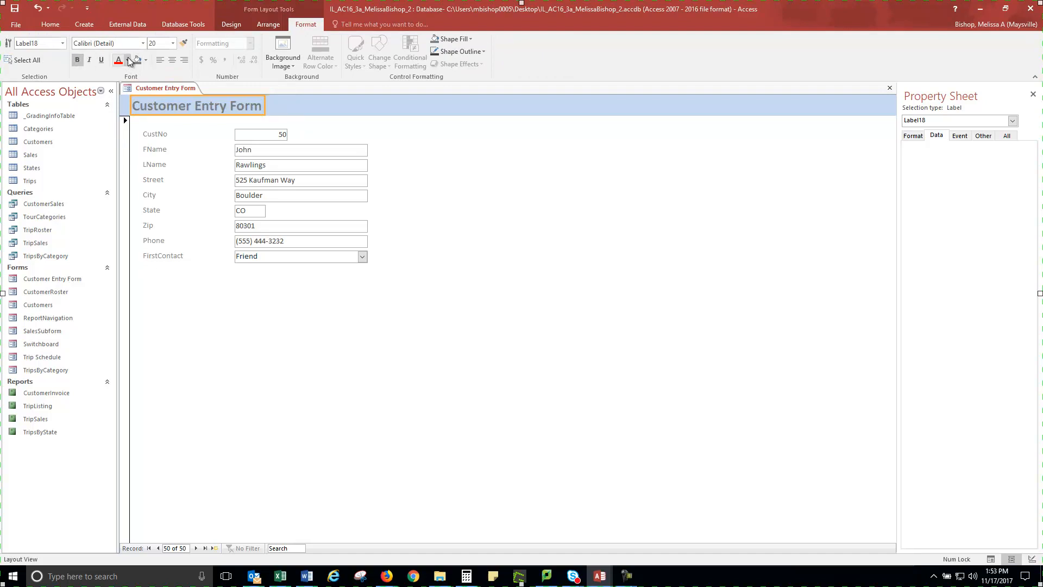
{"action": "left_click", "coordinate": [128, 60]}
{"action": "left_click", "coordinate": [121, 74]}
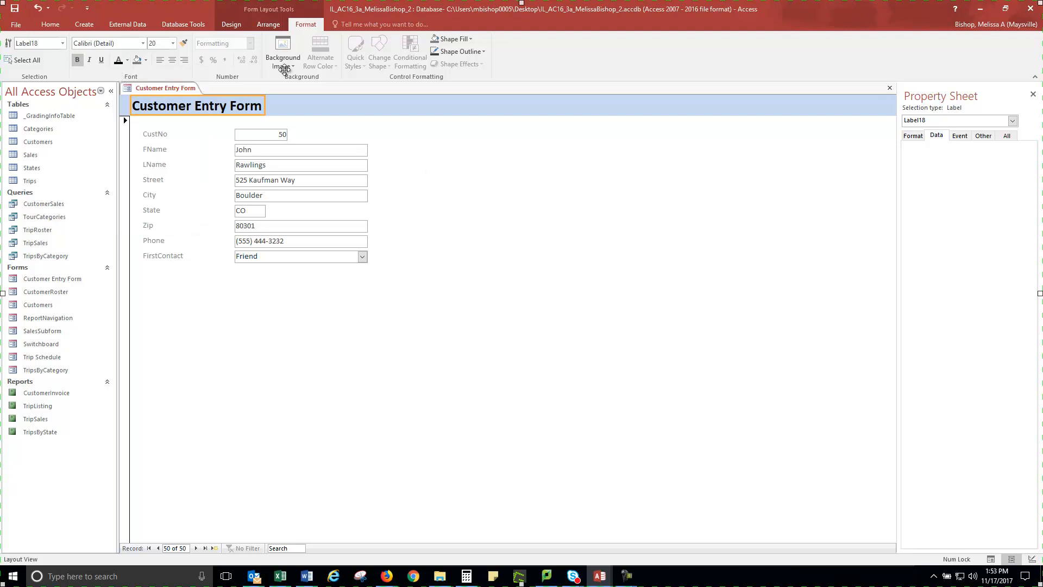
{"action": "left_click", "coordinate": [14, 11]}
{"action": "left_click", "coordinate": [891, 88]}
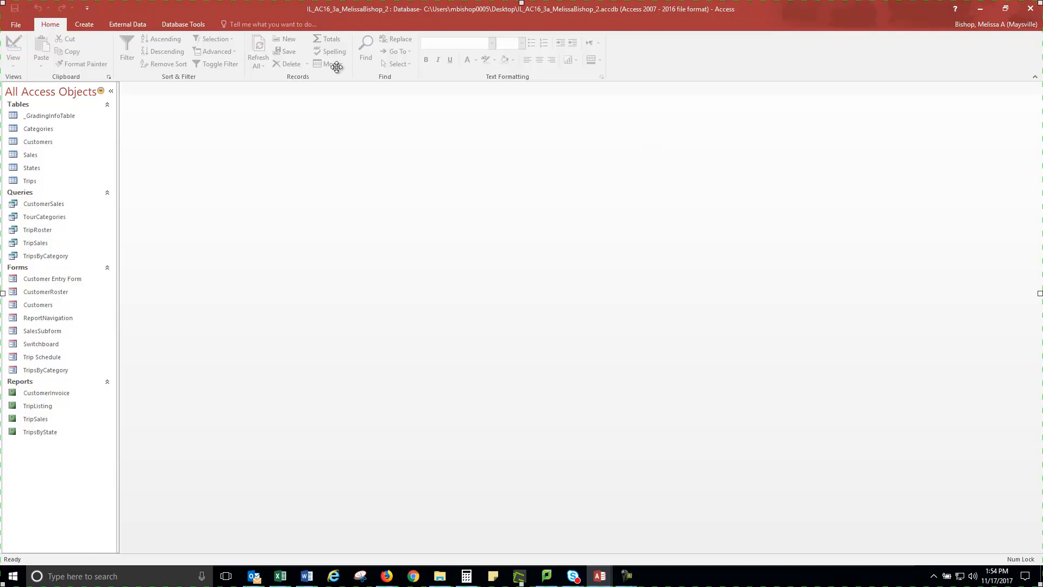
- Create a split form based on the Trips table
{"action": "left_click", "coordinate": [84, 24]}
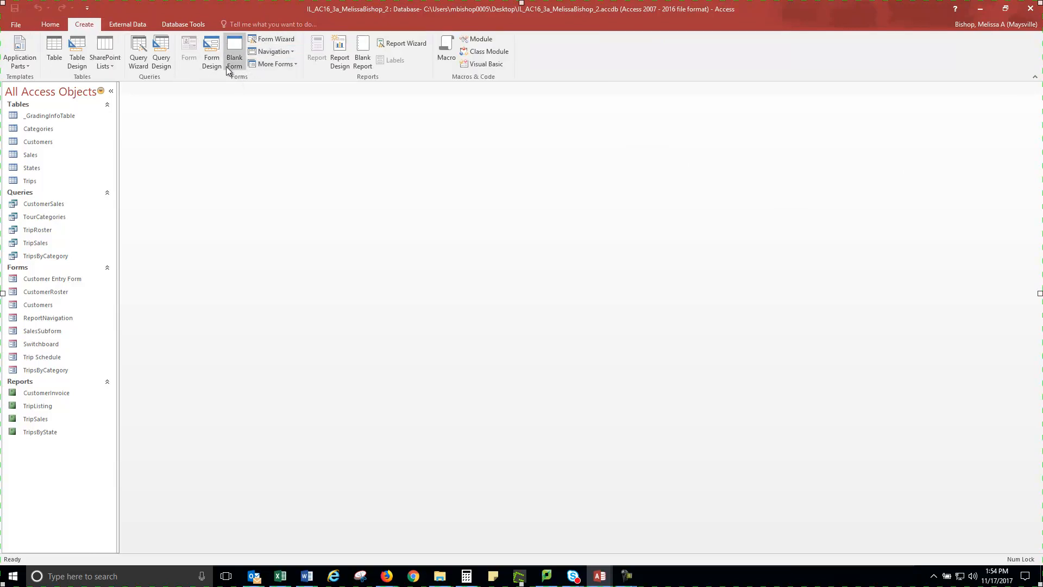
{"action": "left_click", "coordinate": [297, 65]}
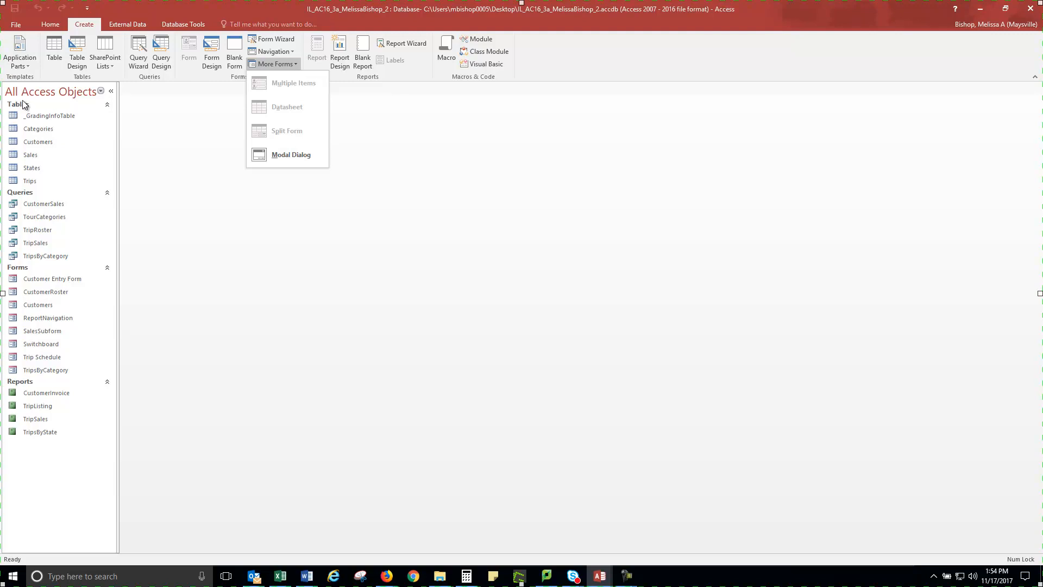
{"action": "left_click", "coordinate": [28, 182]}
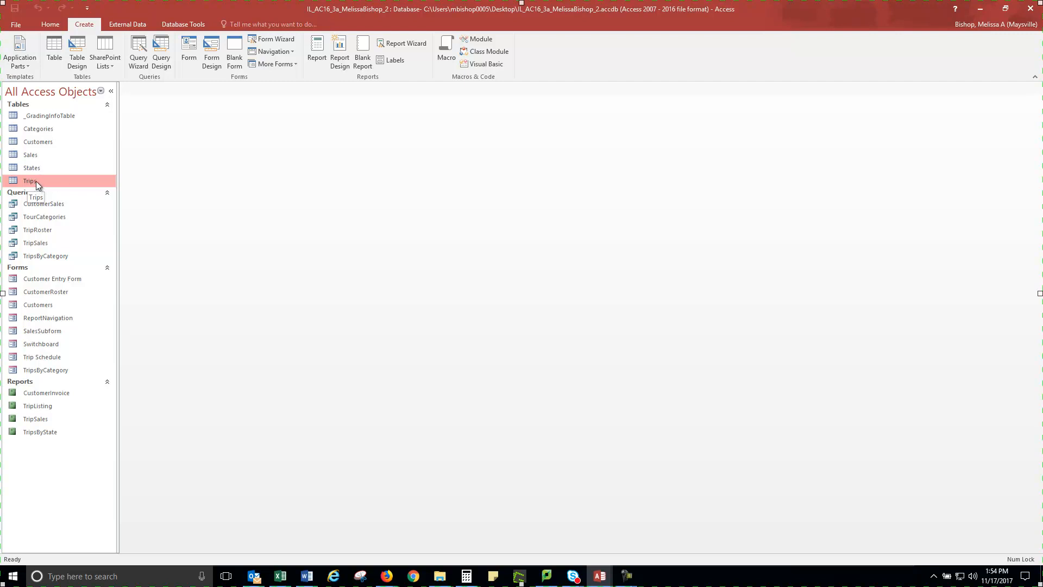
{"action": "left_click", "coordinate": [295, 64]}
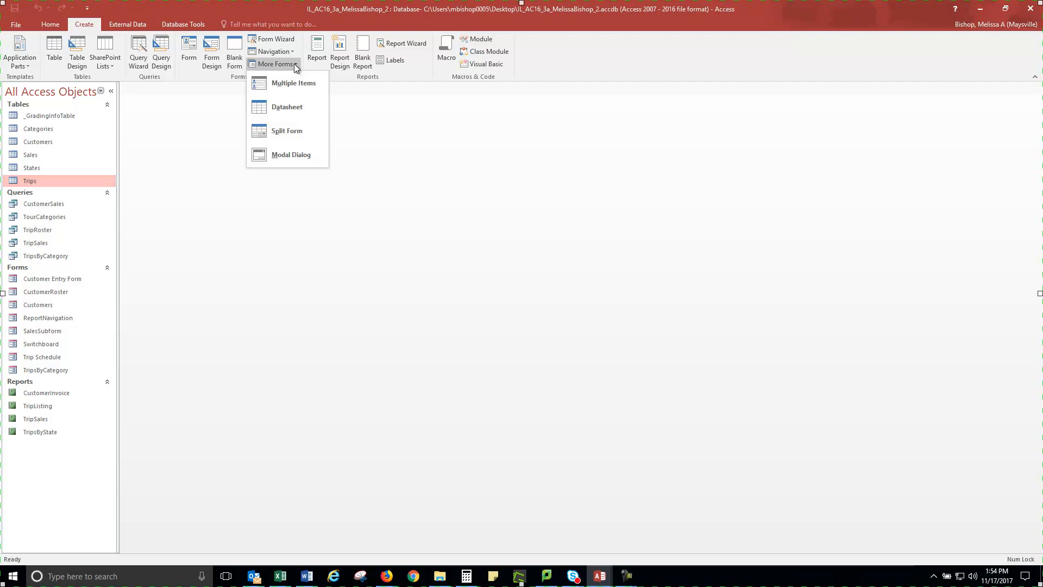
{"action": "left_click", "coordinate": [282, 130]}
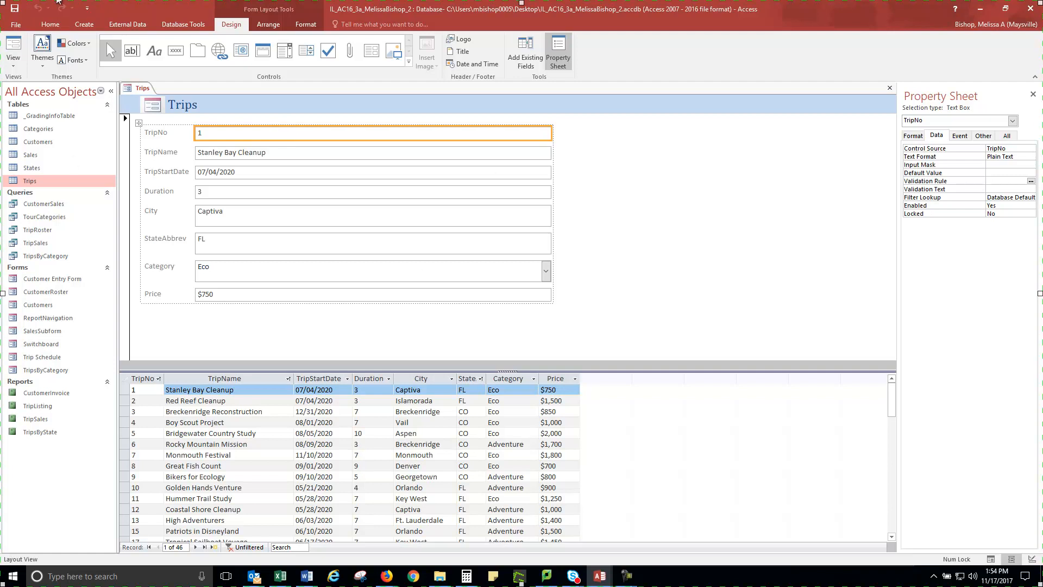
- Save the new split form with the name Trips Split Form
{"action": "left_click", "coordinate": [14, 9]}
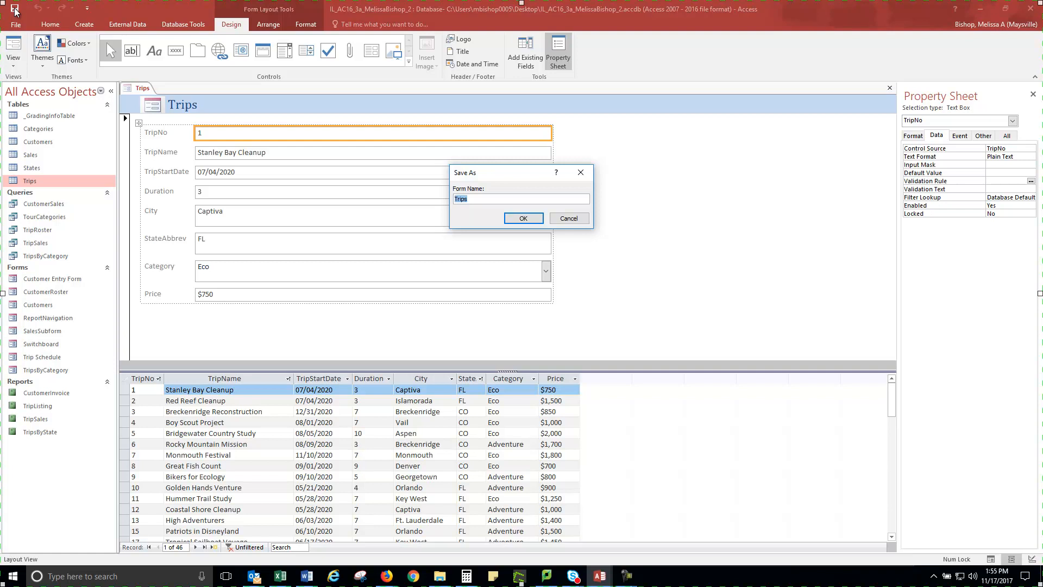
{"action": "type", "text": "Trips Split Form"}
{"action": "left_click", "coordinate": [522, 219]}
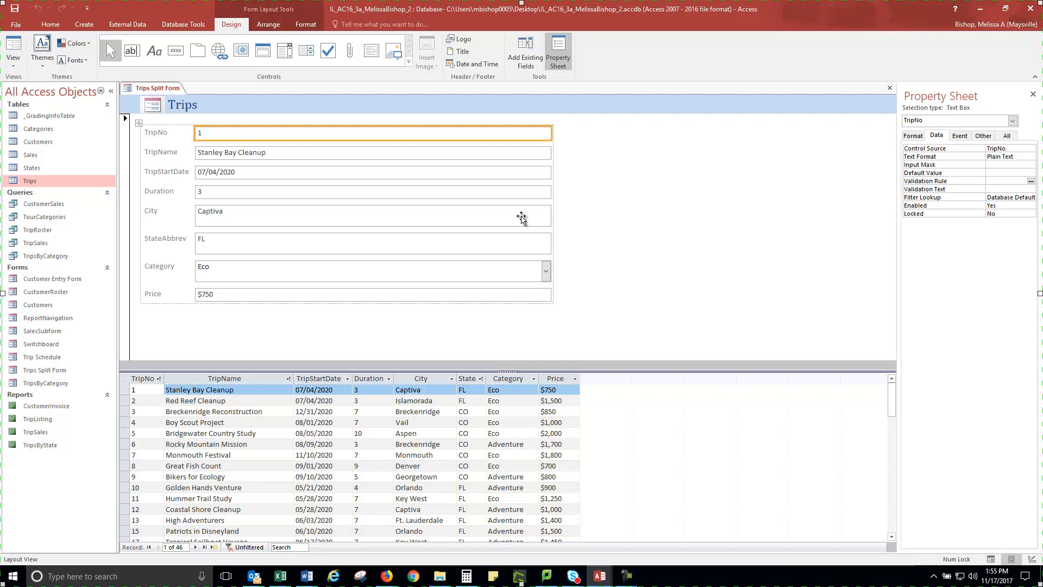
- In Form View, change the TripName of trip number 7 to Aspen Development Project in the form's datasheet
{"action": "left_click", "coordinate": [13, 59]}
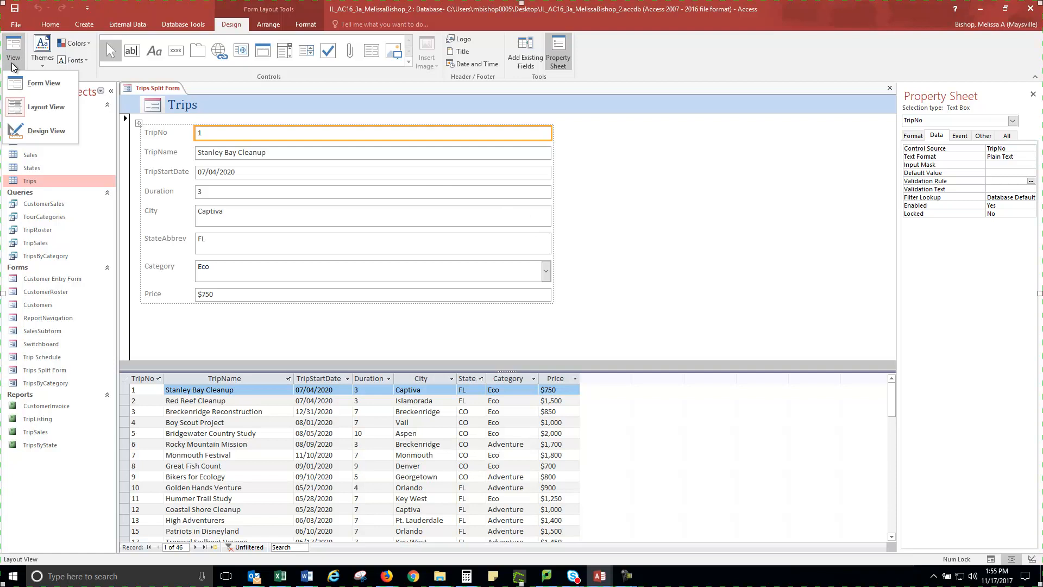
{"action": "left_click", "coordinate": [37, 82]}
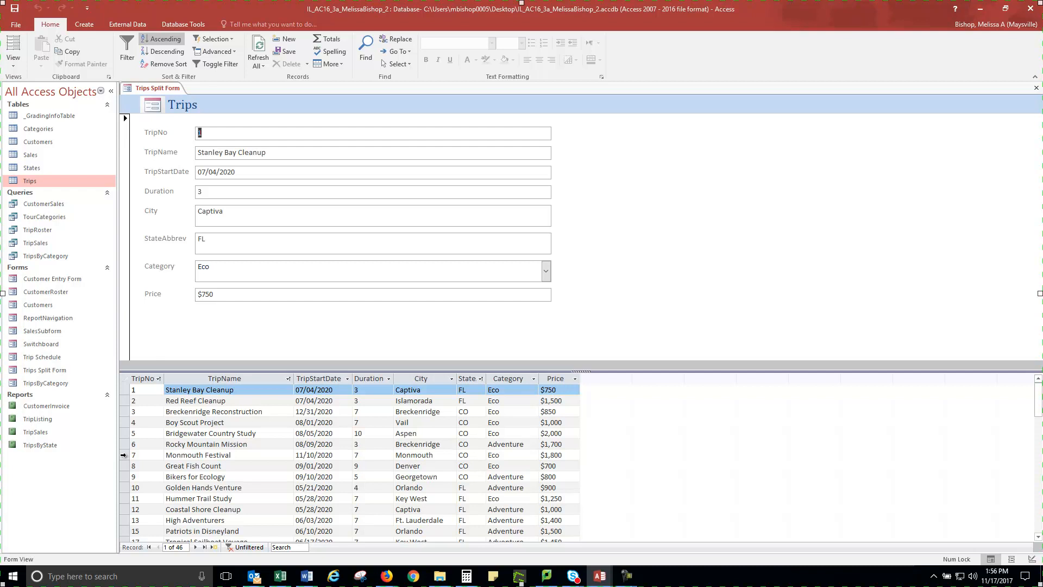
{"action": "left_click", "coordinate": [124, 455]}
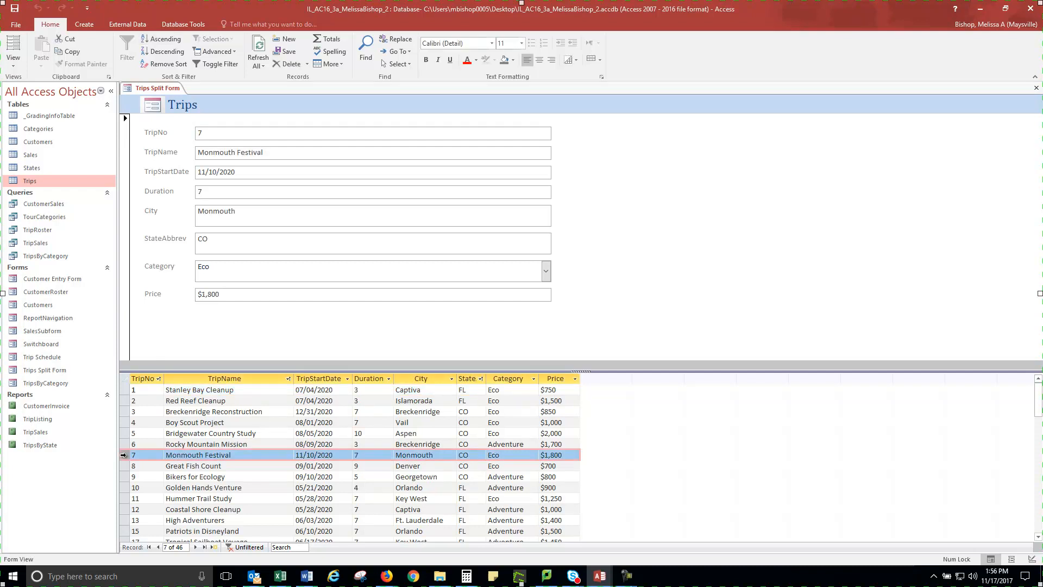
{"action": "left_click", "coordinate": [205, 455]}
{"action": "left_click_drag", "start_coordinate": [234, 455], "coordinate": [163, 449]}
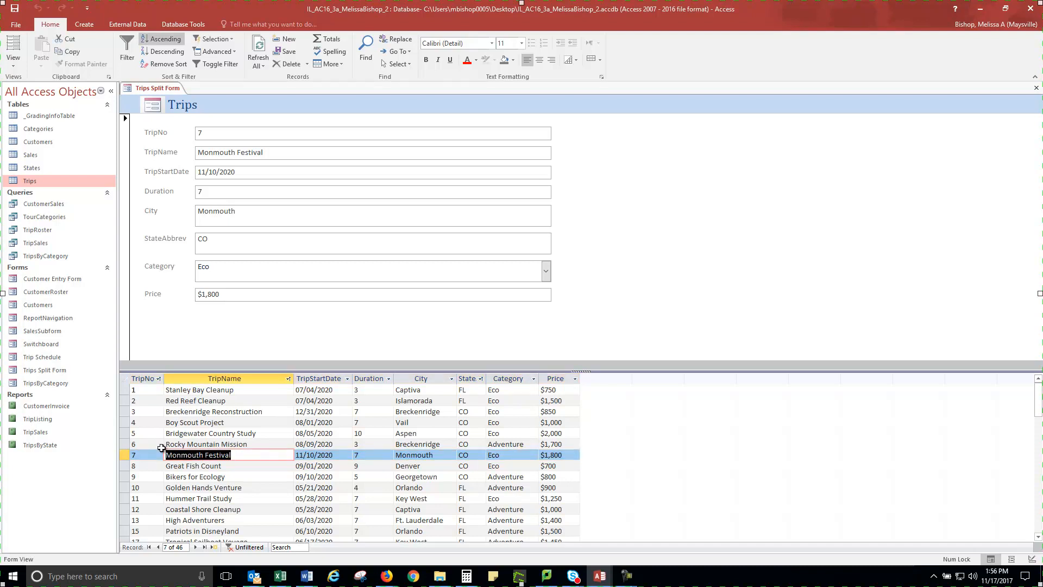
{"action": "type", "text": "Aspen"}
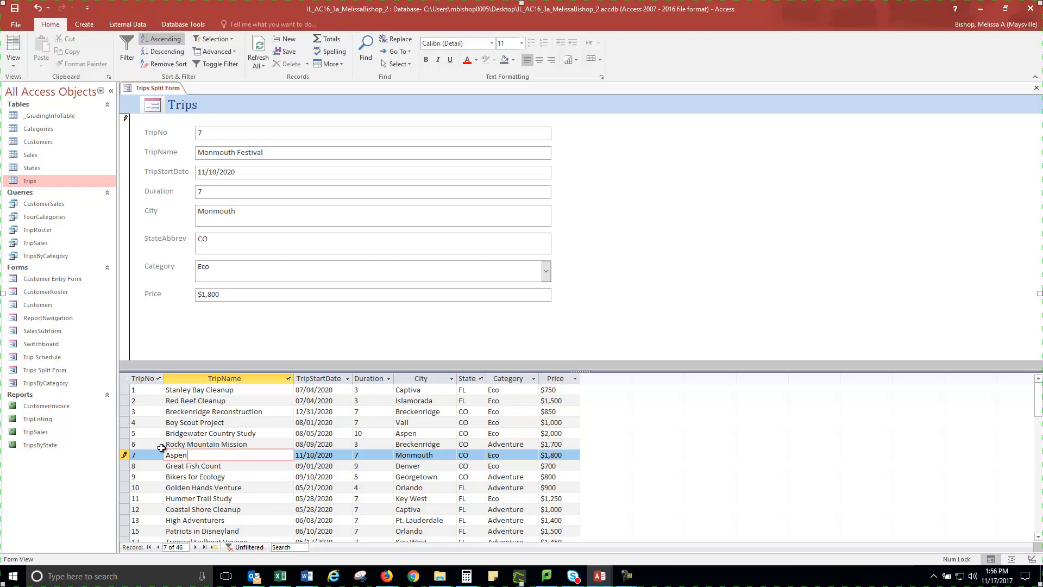
{"action": "type", "text": " Development Project"}
- Save and close the Trips Split Form
{"action": "mouse_move", "coordinate": [291, 581]}
{"action": "left_click", "coordinate": [15, 8]}
{"action": "left_click", "coordinate": [1036, 88]}
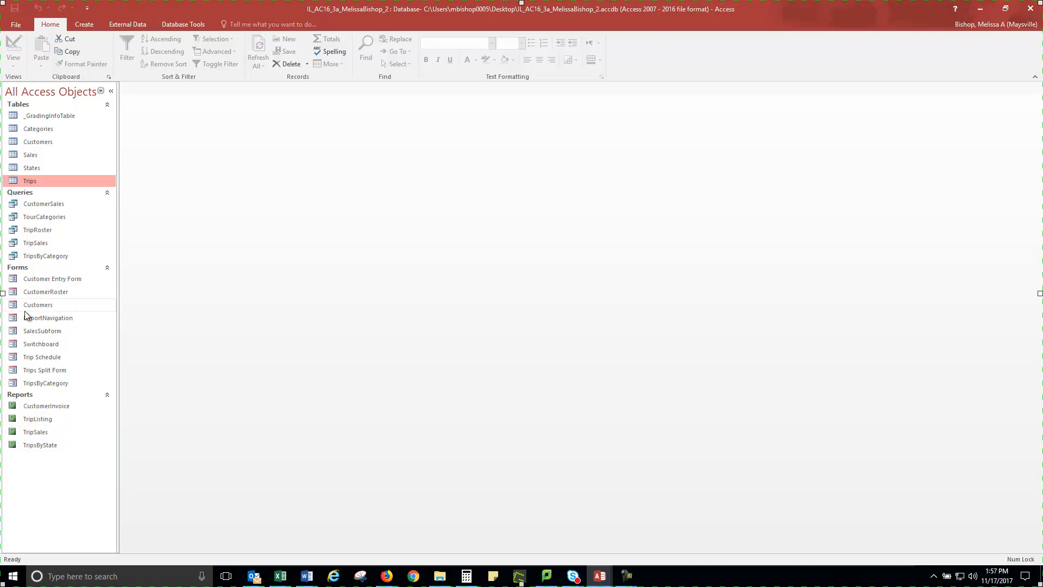
- In Design View of the Trip Schedule form, change the header title to Trip and Schedule Form and delete the Insert Observation House label
{"action": "double_click", "coordinate": [42, 359]}
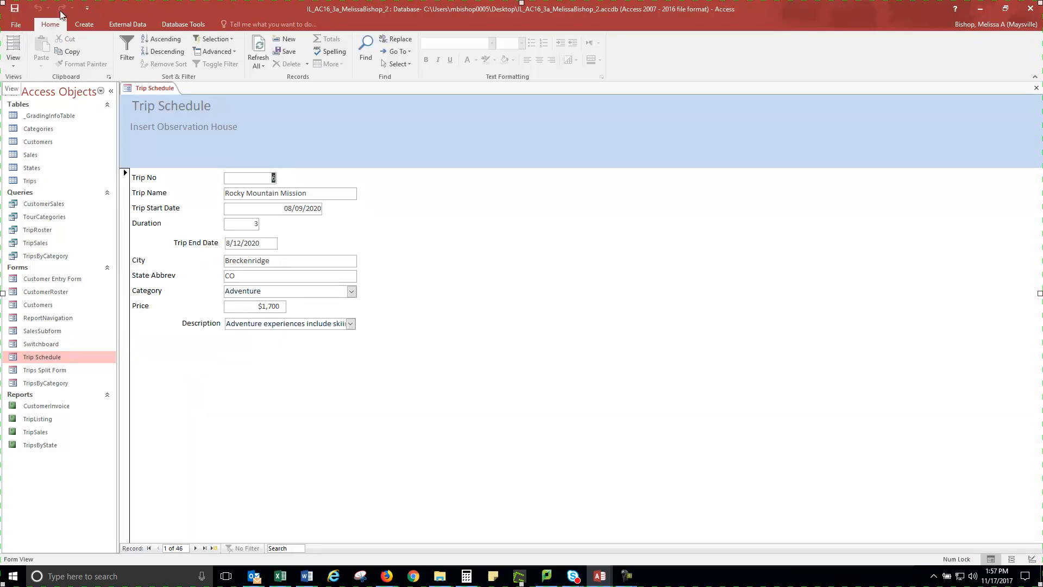
{"action": "left_click", "coordinate": [15, 64]}
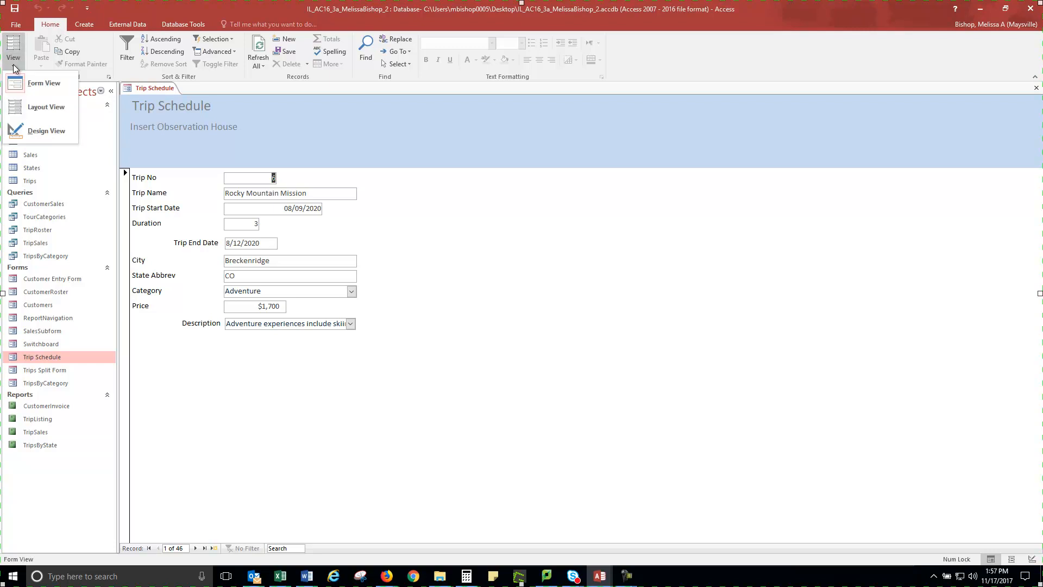
{"action": "left_click", "coordinate": [30, 130]}
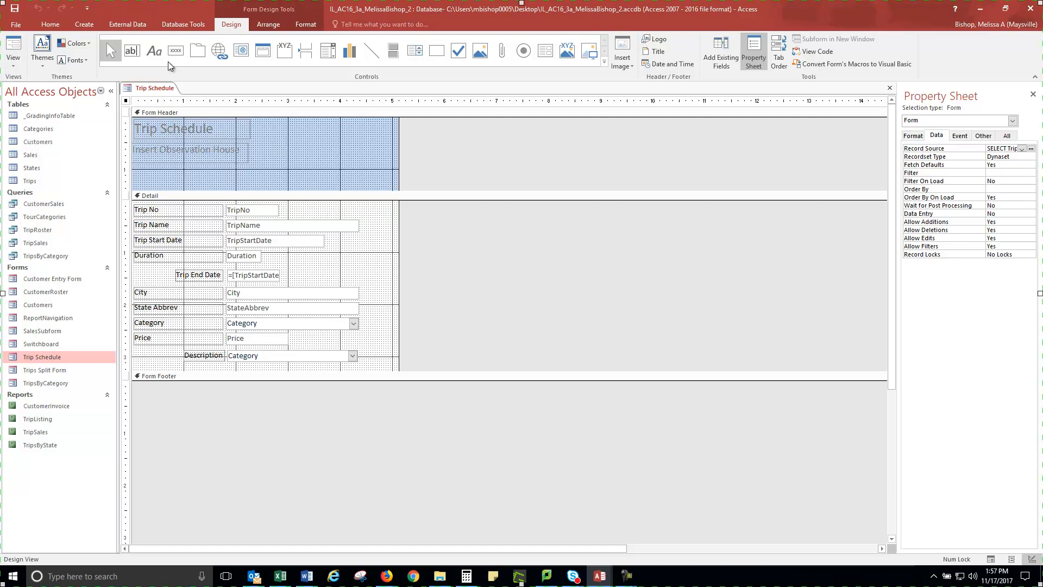
{"action": "left_click", "coordinate": [161, 132]}
{"action": "left_click", "coordinate": [157, 131]}
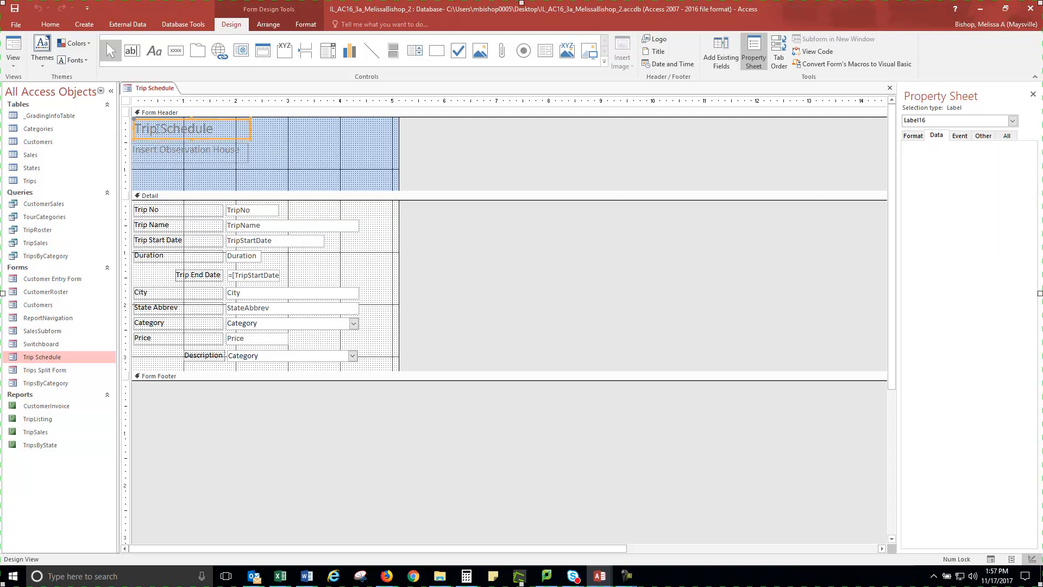
{"action": "type", "text": "and"}
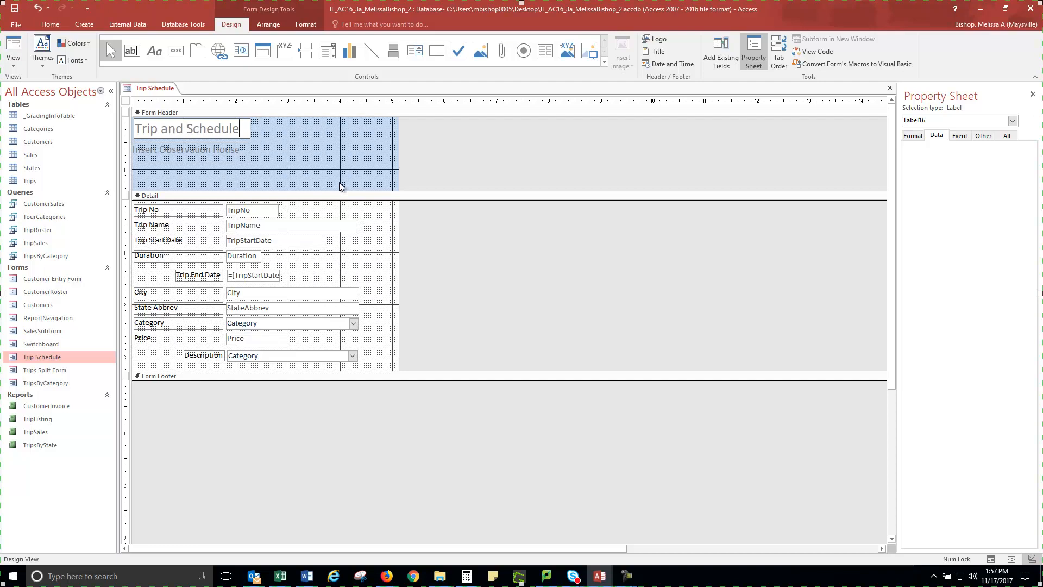
{"action": "type", "text": " Schedule Form"}
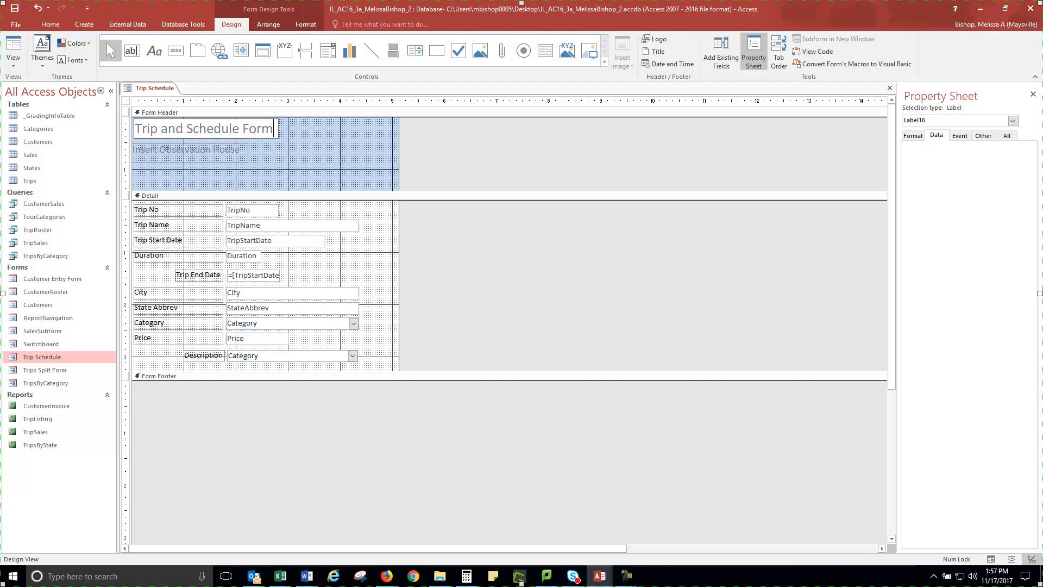
{"action": "left_click", "coordinate": [169, 150]}
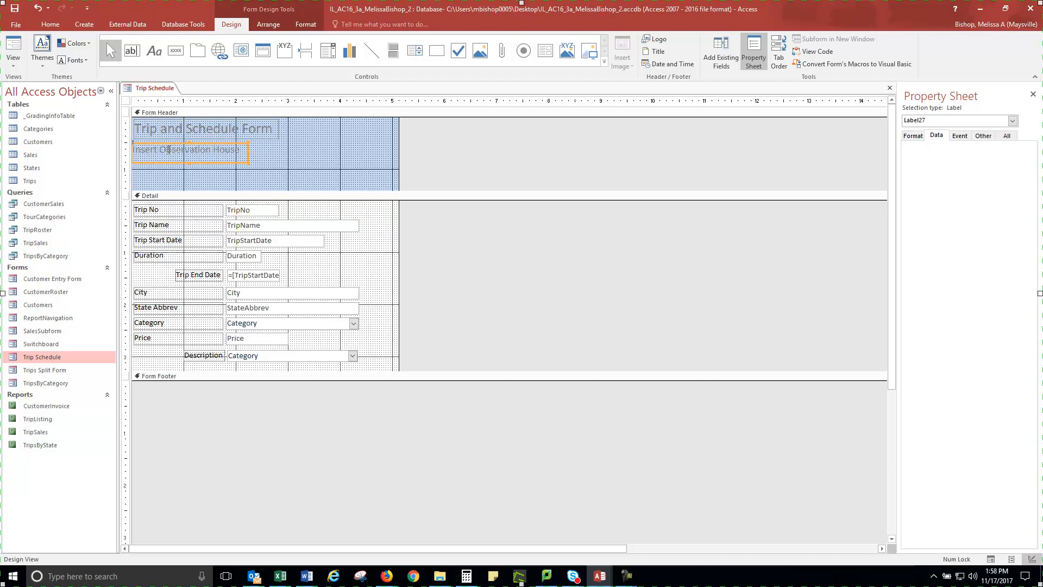
{"action": "key", "text": "Delete"}
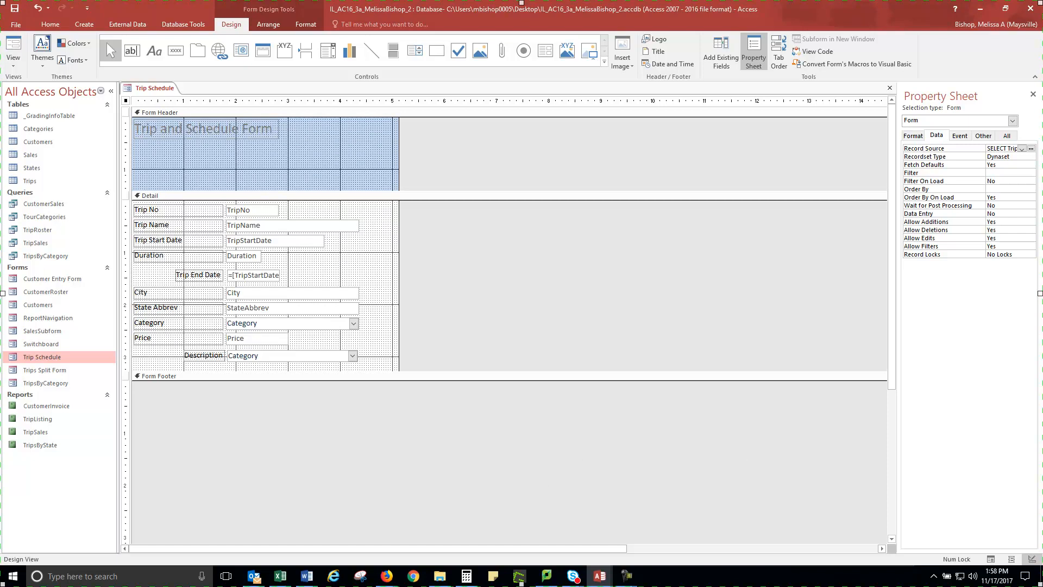
- Switch to the SAM page in Firefox, save Support_IL_AC16_3a_House.jpg to the Desktop over the existing copy, and return to Access
{"action": "key", "text": "alt+Tab"}
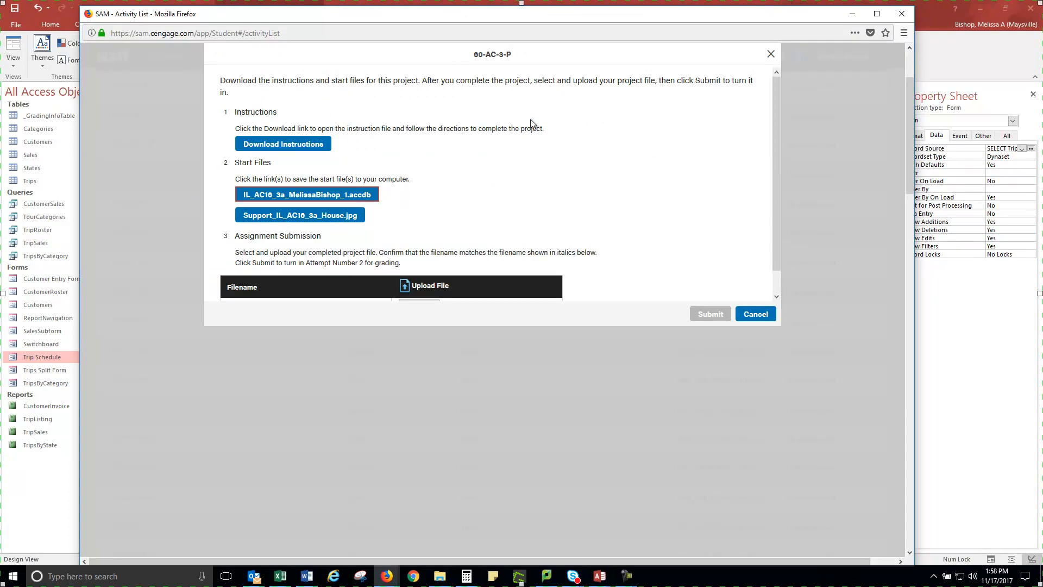
{"action": "left_click", "coordinate": [294, 216]}
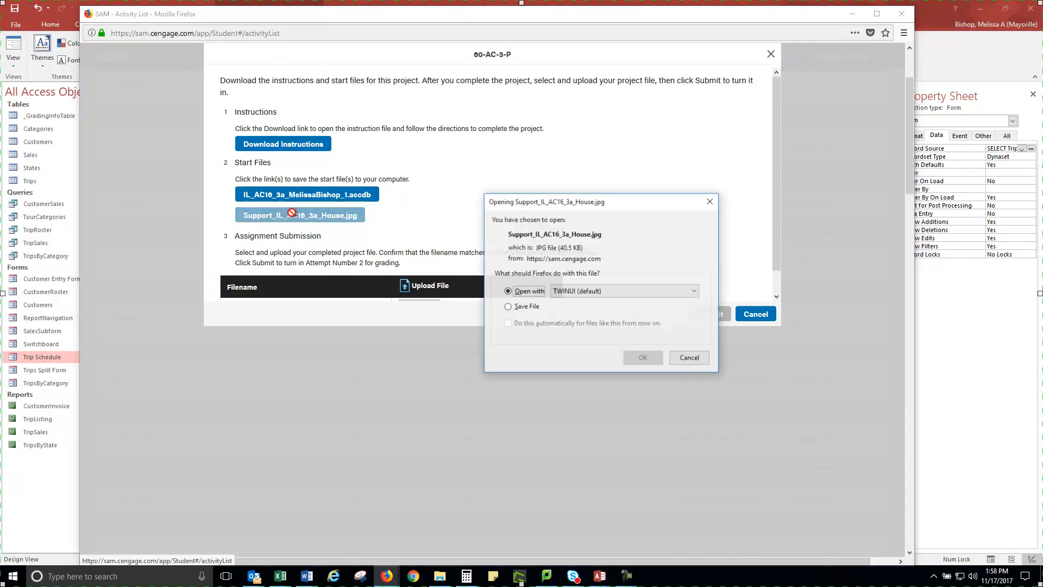
{"action": "left_click", "coordinate": [508, 307]}
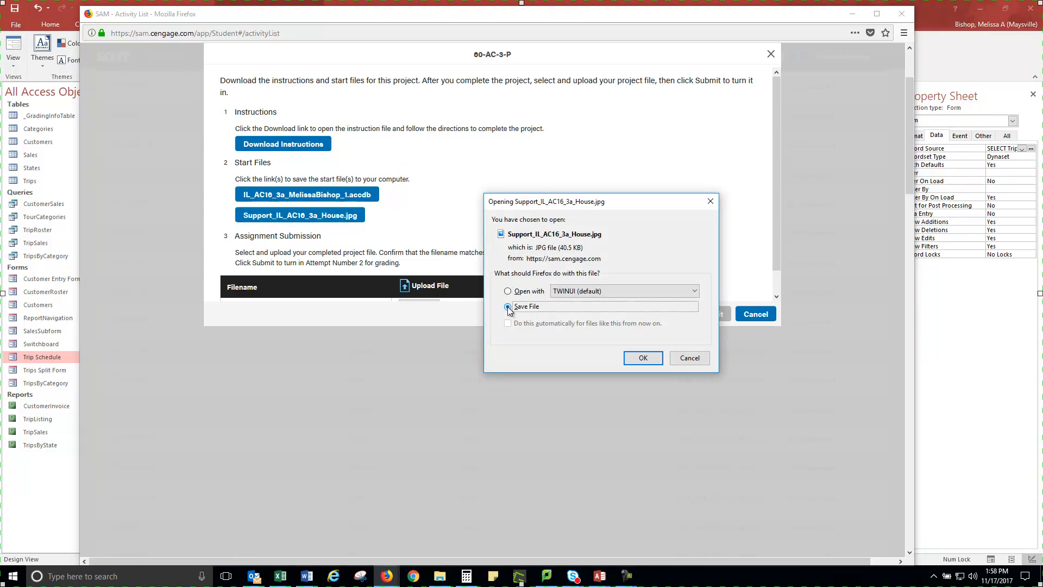
{"action": "left_click", "coordinate": [650, 358]}
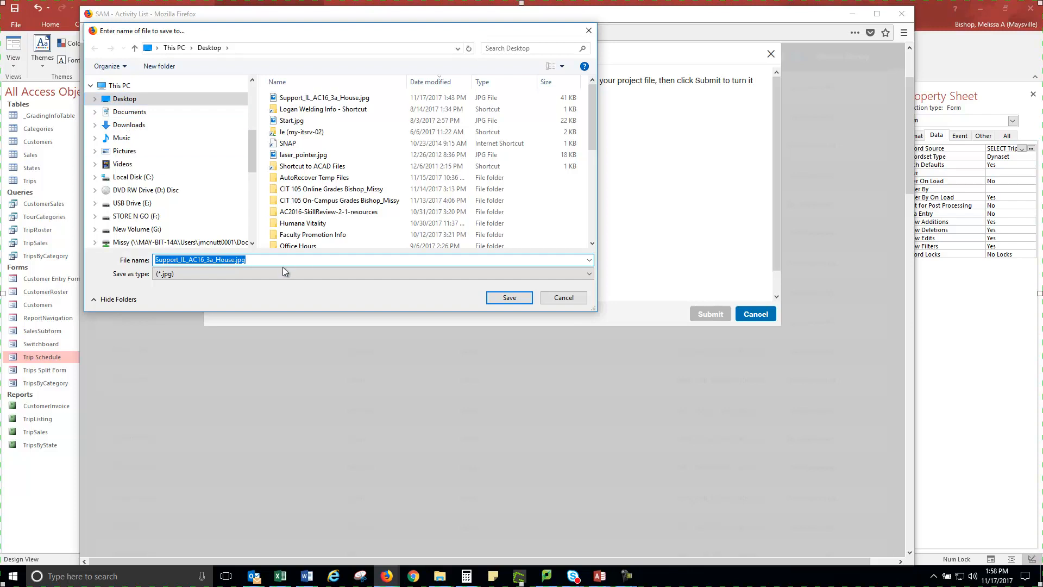
{"action": "left_click", "coordinate": [509, 297]}
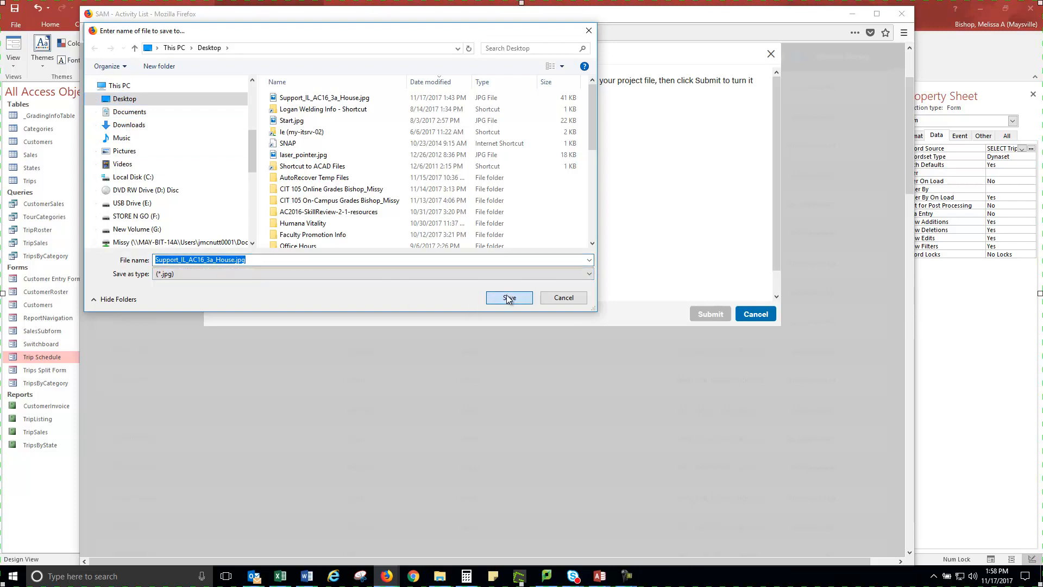
{"action": "left_click", "coordinate": [547, 288]}
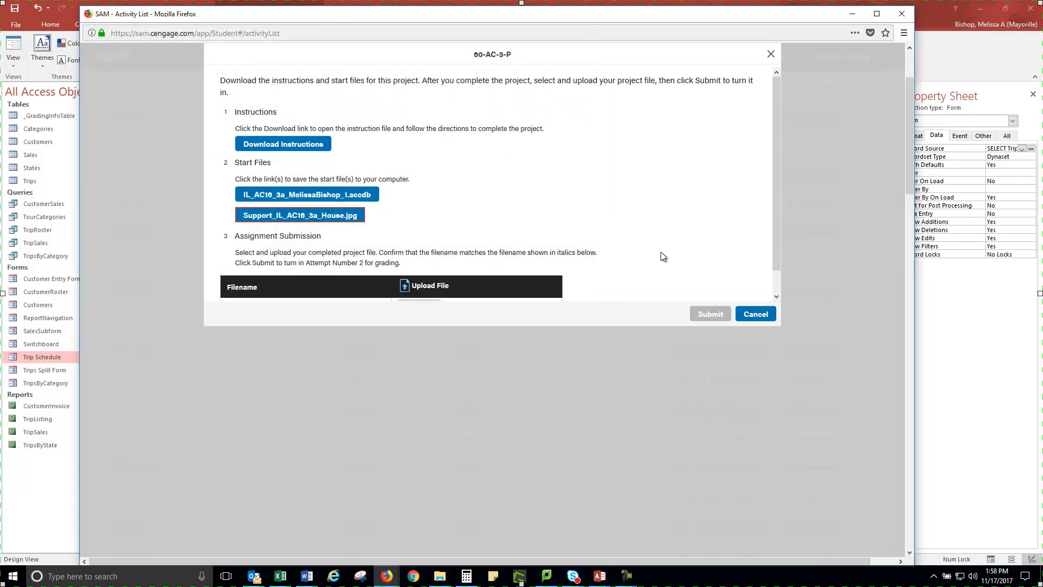
{"action": "left_click", "coordinate": [853, 14]}
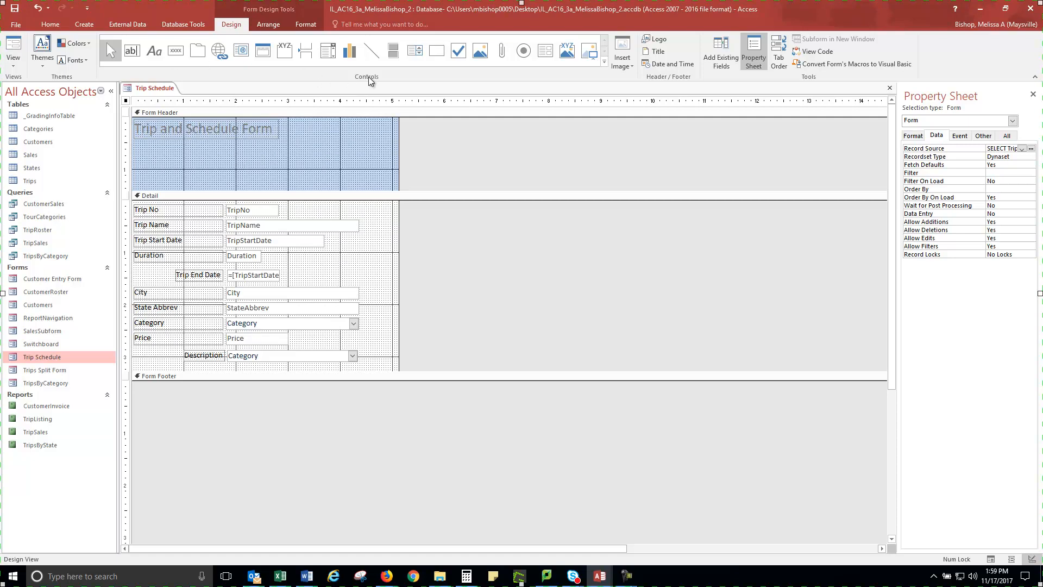
- Insert Support_IL_AC16_3a_House.jpg from the Desktop into the Form Header at the 3-inch mark on the horizontal ruler, beside the title
{"action": "left_click", "coordinate": [628, 68]}
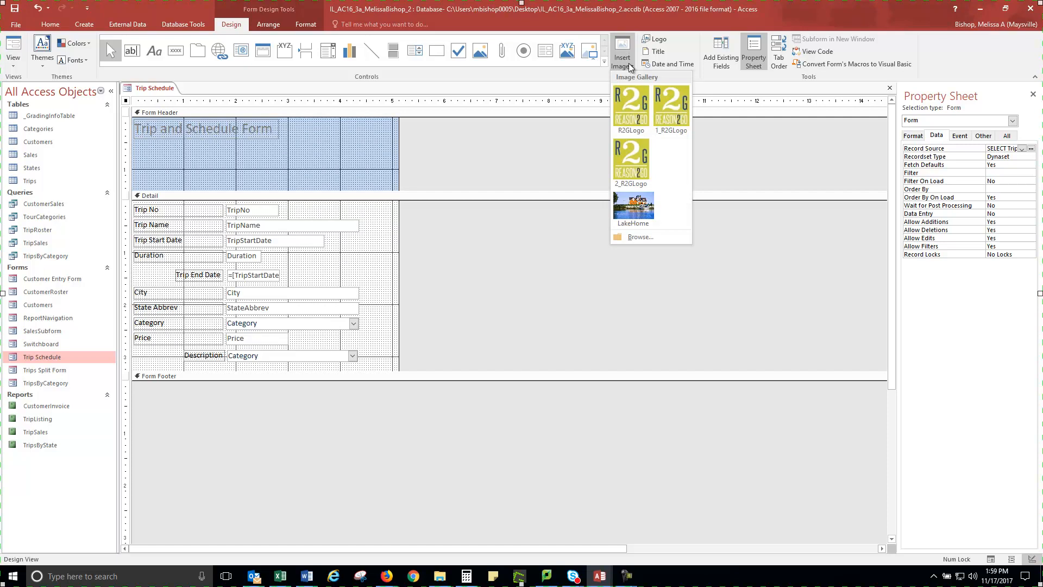
{"action": "left_click", "coordinate": [633, 237]}
{"action": "left_click", "coordinate": [45, 92]}
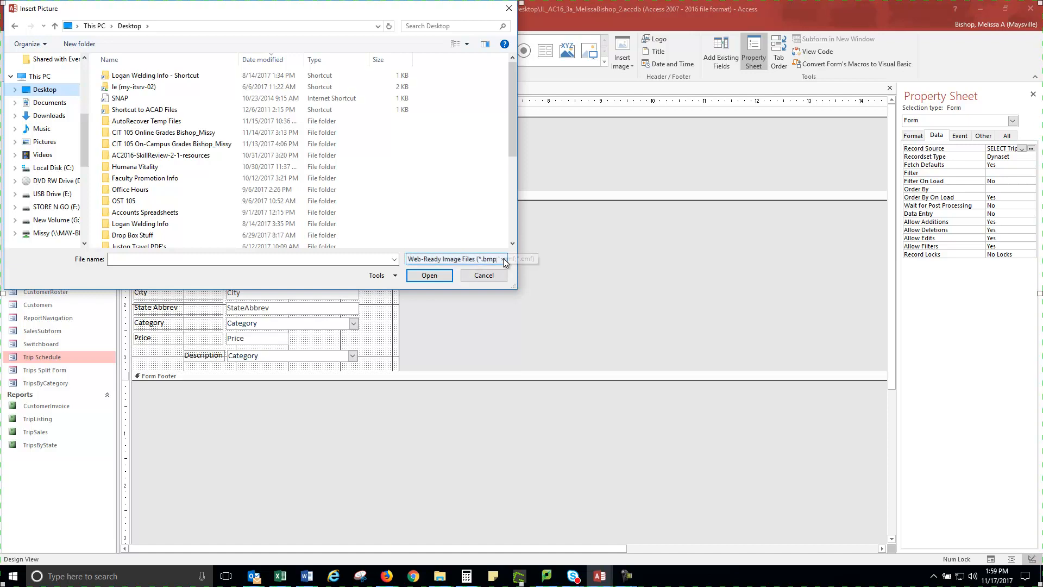
{"action": "left_click", "coordinate": [505, 261]}
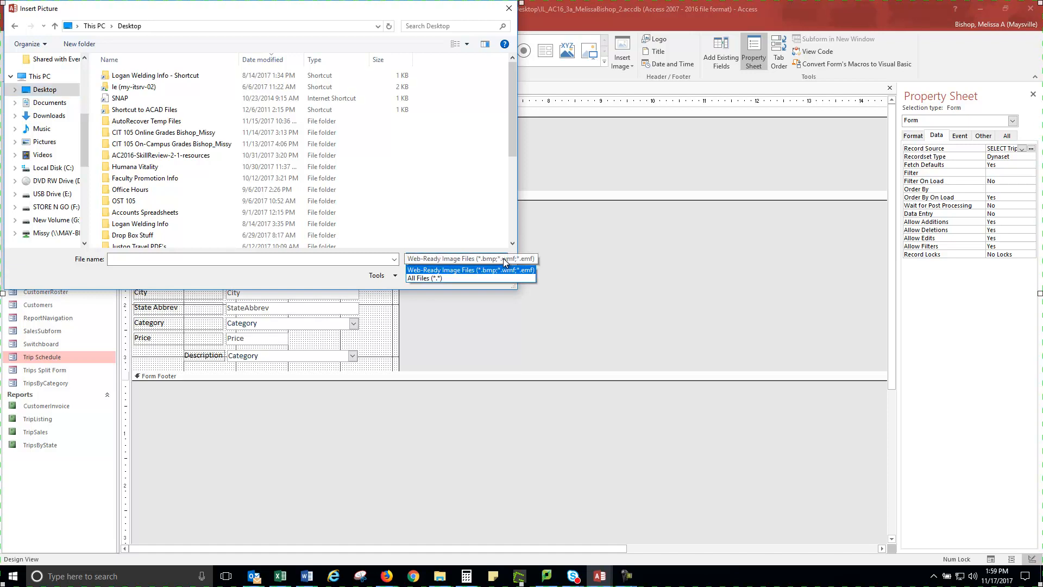
{"action": "left_click", "coordinate": [426, 277]}
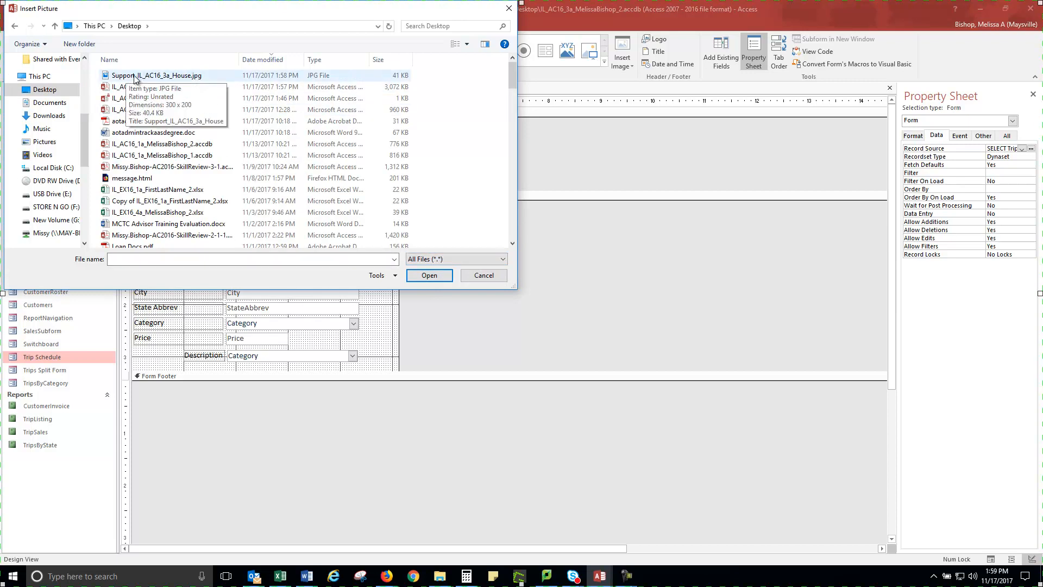
{"action": "left_click", "coordinate": [168, 77]}
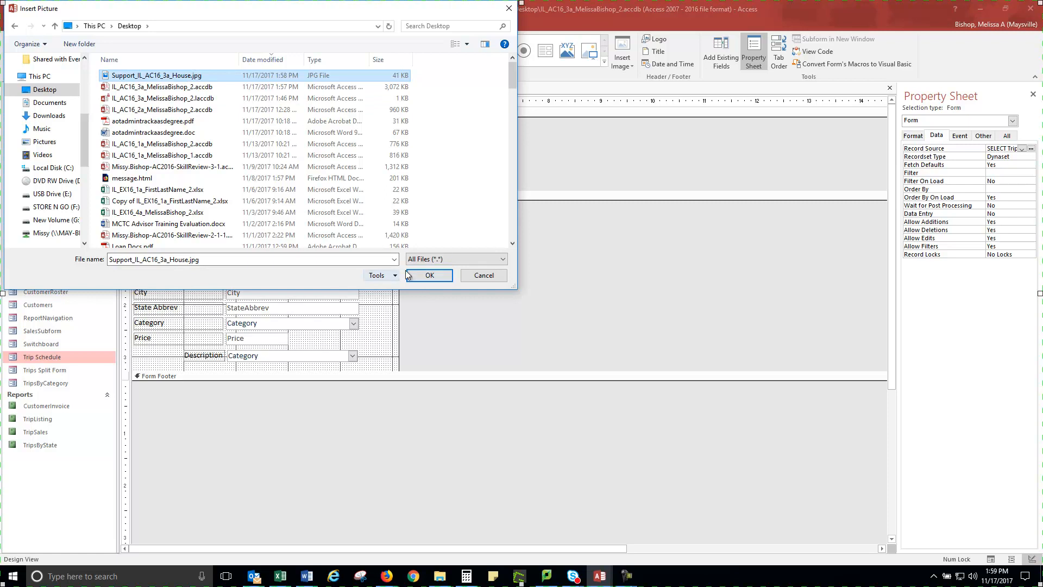
{"action": "left_click", "coordinate": [429, 278]}
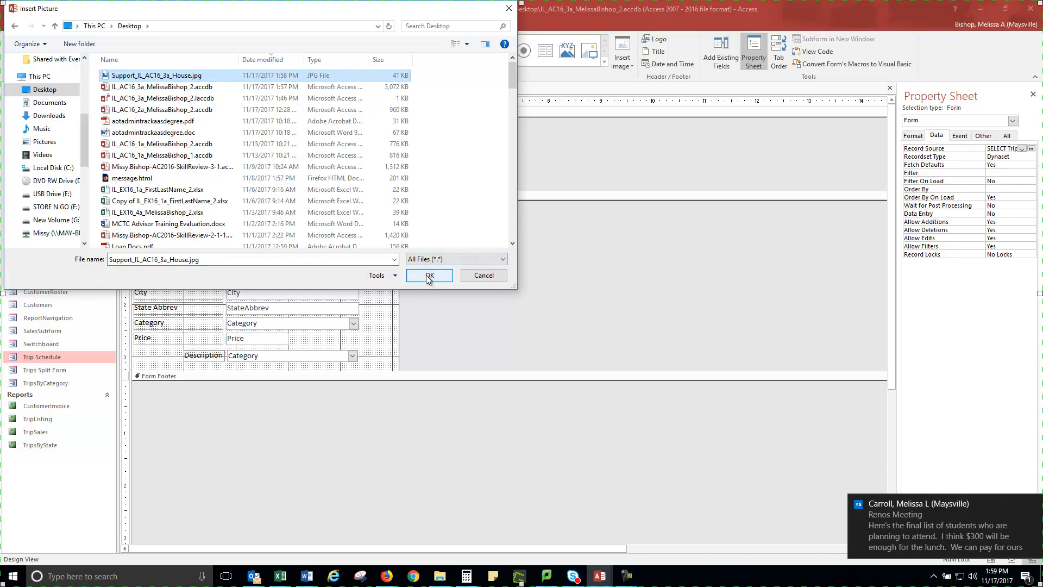
{"action": "left_click", "coordinate": [429, 276]}
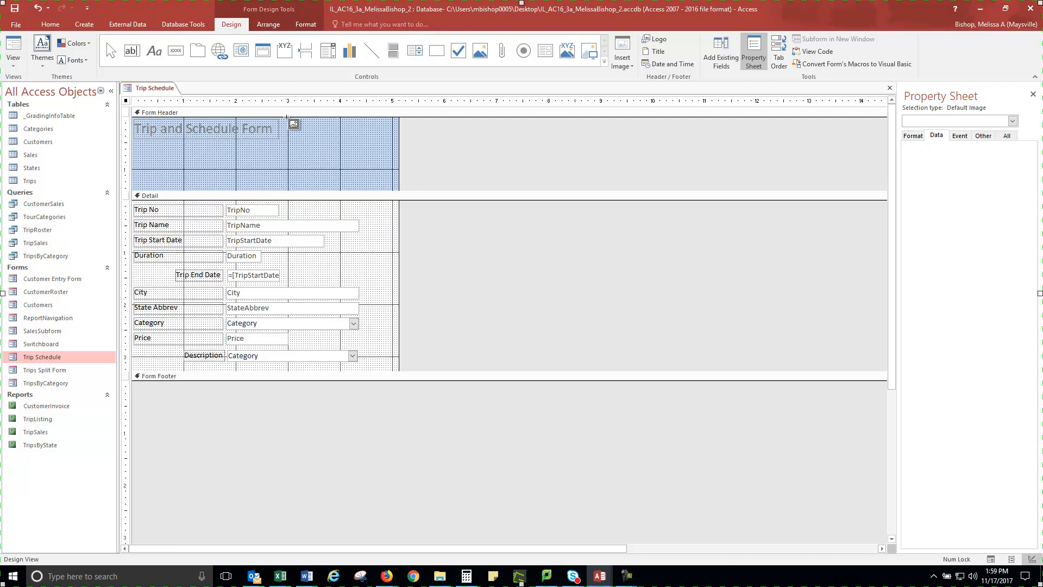
{"action": "left_click", "coordinate": [286, 117]}
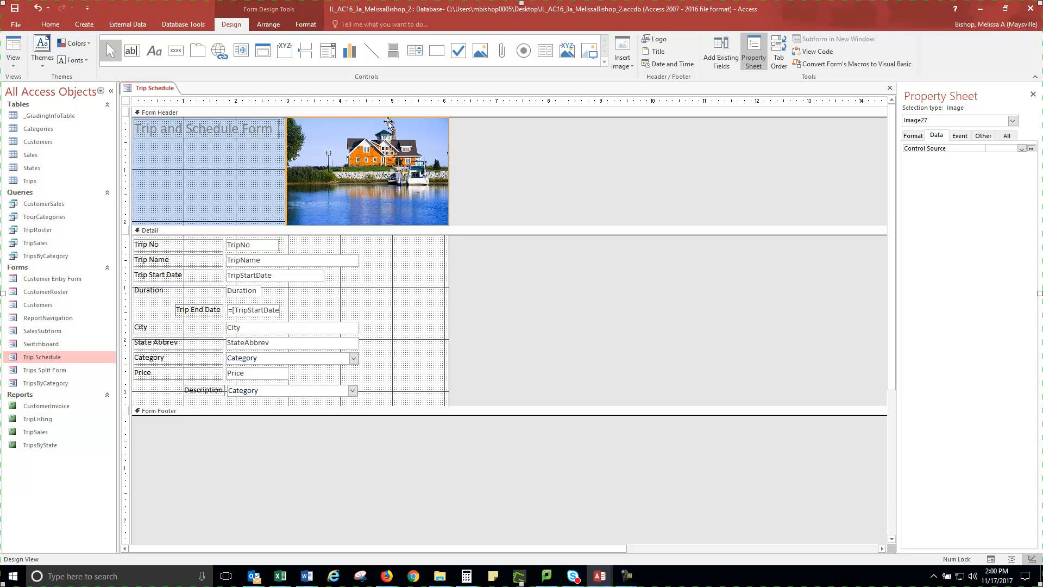
- Resize the house image in the Form Header to span the 3-inch to 5-inch marks horizontally and about 1.5 inches in height
{"action": "left_click", "coordinate": [449, 148]}
{"action": "mouse_move", "coordinate": [448, 147]}
{"action": "left_mouse_down"}
{"action": "mouse_move", "coordinate": [425, 146]}
{"action": "mouse_move", "coordinate": [449, 145]}
{"action": "left_mouse_up"}
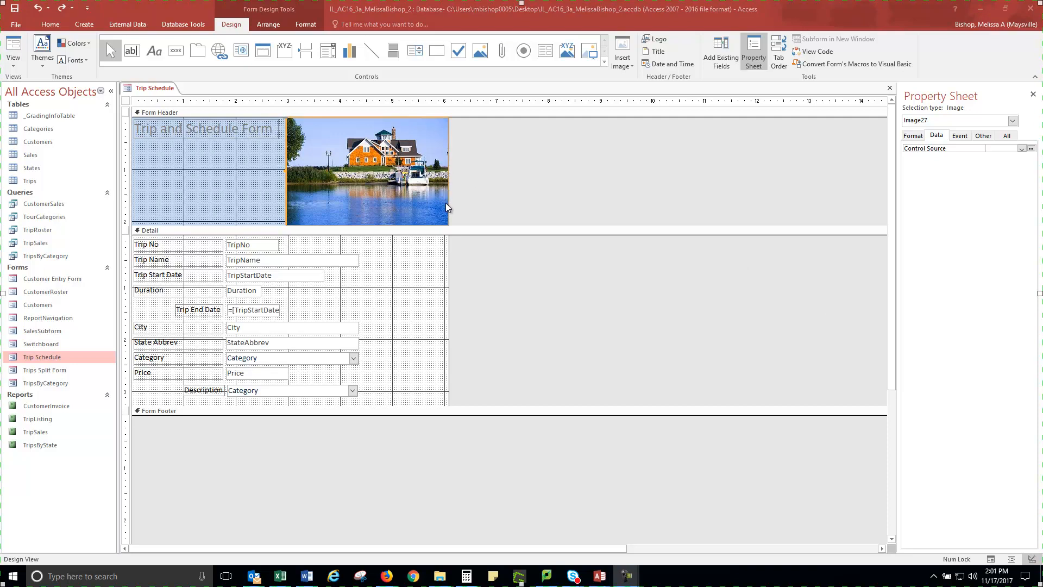
{"action": "left_click", "coordinate": [448, 142]}
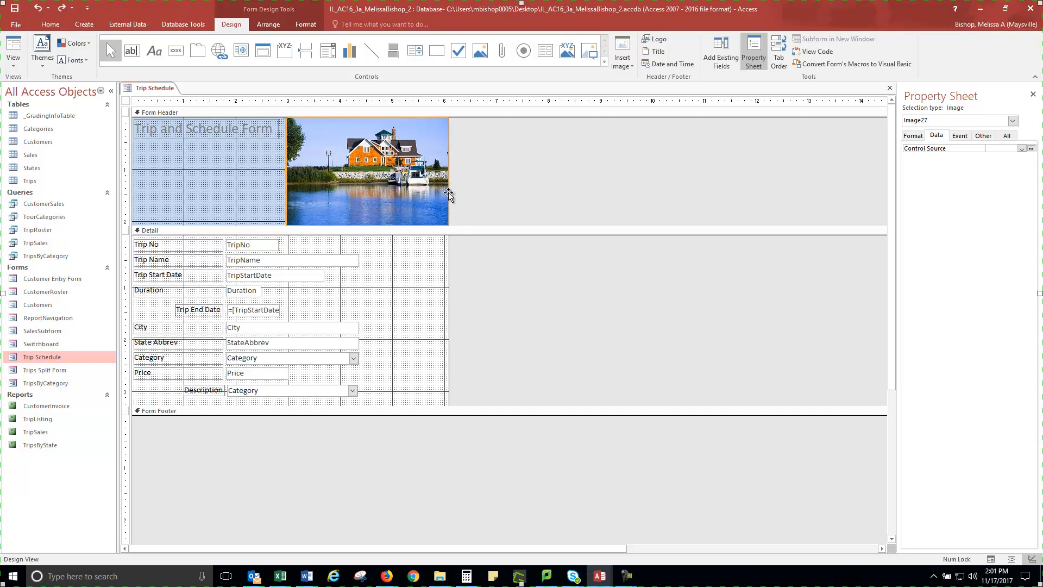
{"action": "key", "text": "ctrl+y"}
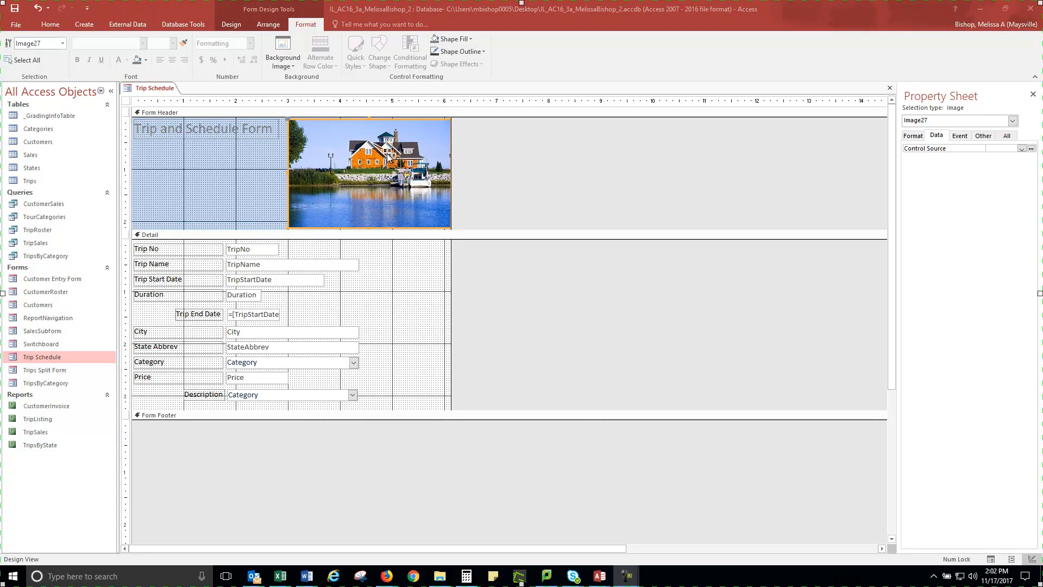
{"action": "left_click", "coordinate": [384, 164]}
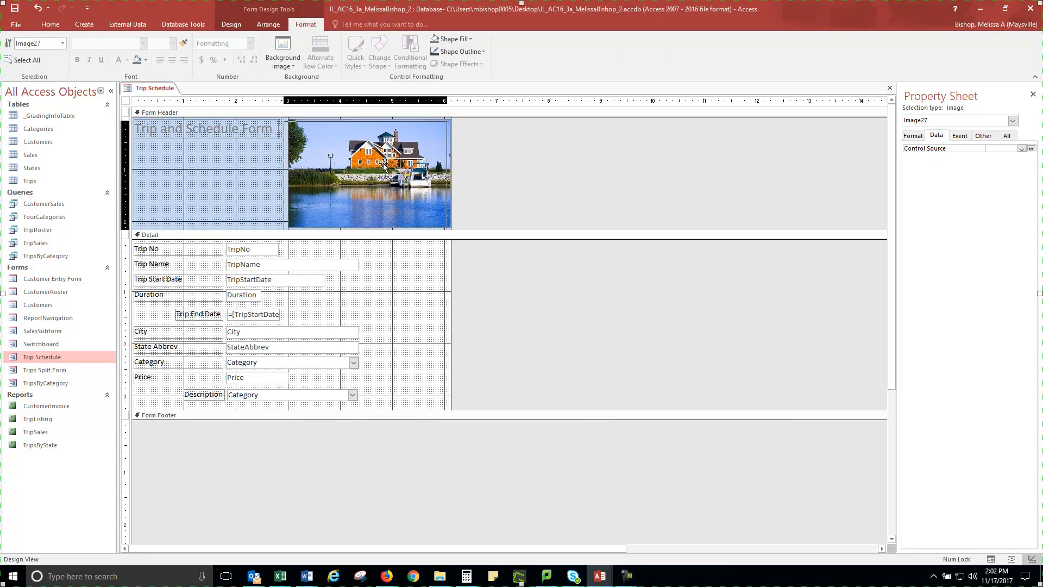
{"action": "left_click_drag", "start_coordinate": [384, 164], "coordinate": [382, 162]}
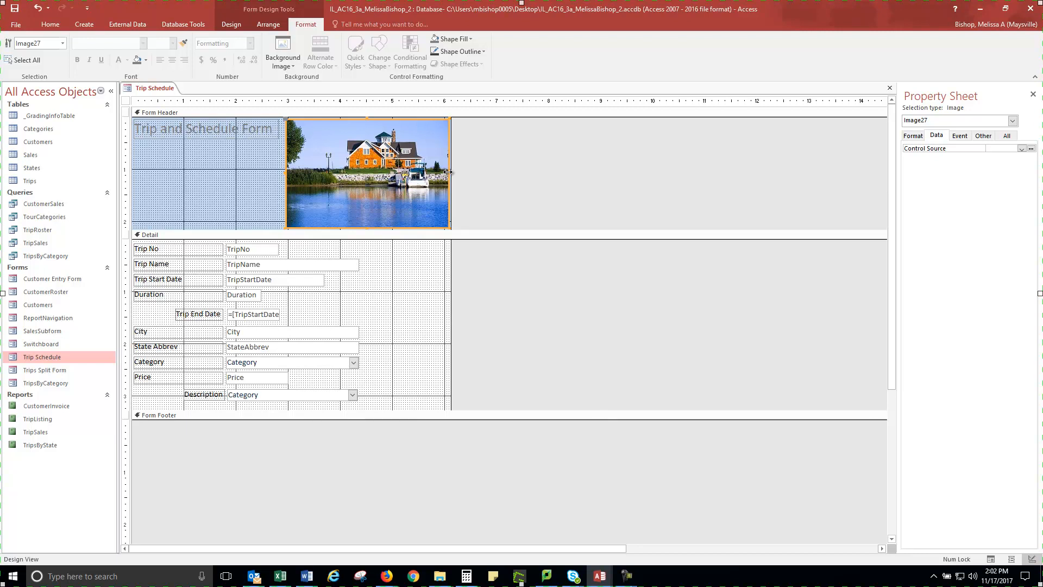
{"action": "left_click_drag", "start_coordinate": [448, 172], "coordinate": [360, 154]}
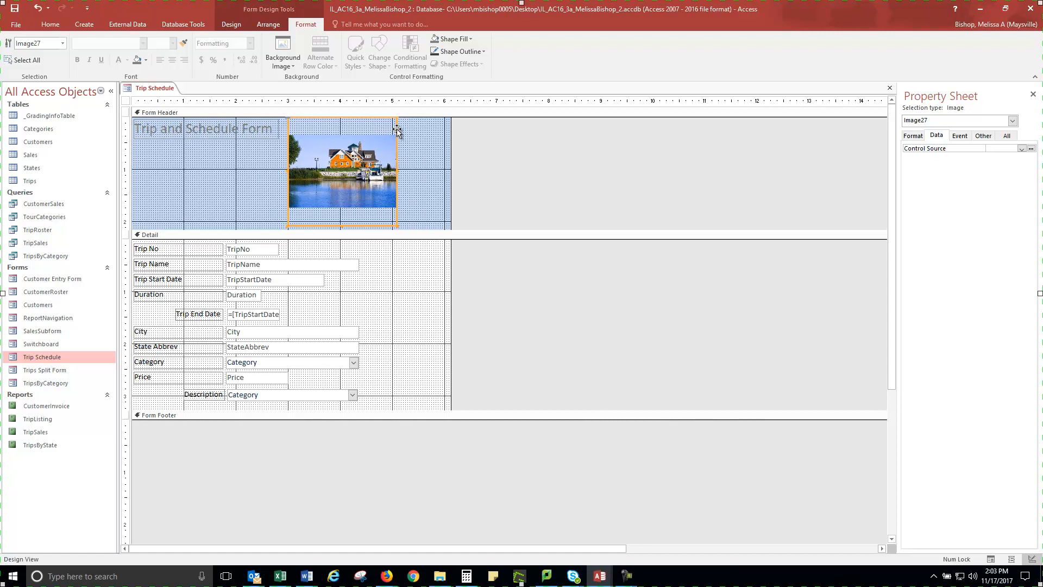
{"action": "left_click", "coordinate": [398, 178]}
{"action": "left_click_drag", "start_coordinate": [342, 225], "coordinate": [342, 195]}
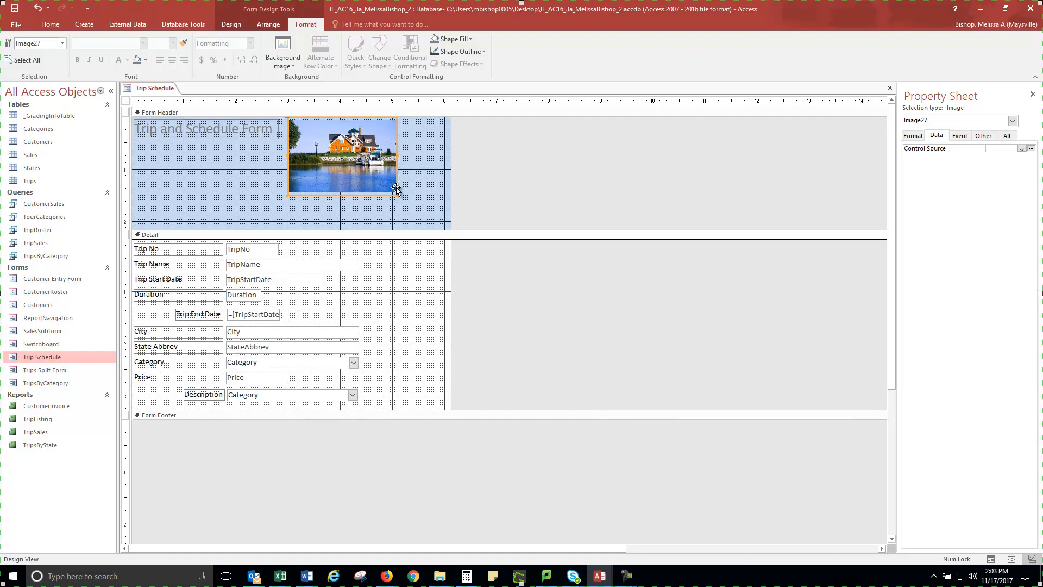
{"action": "left_click_drag", "start_coordinate": [395, 193], "coordinate": [392, 194]}
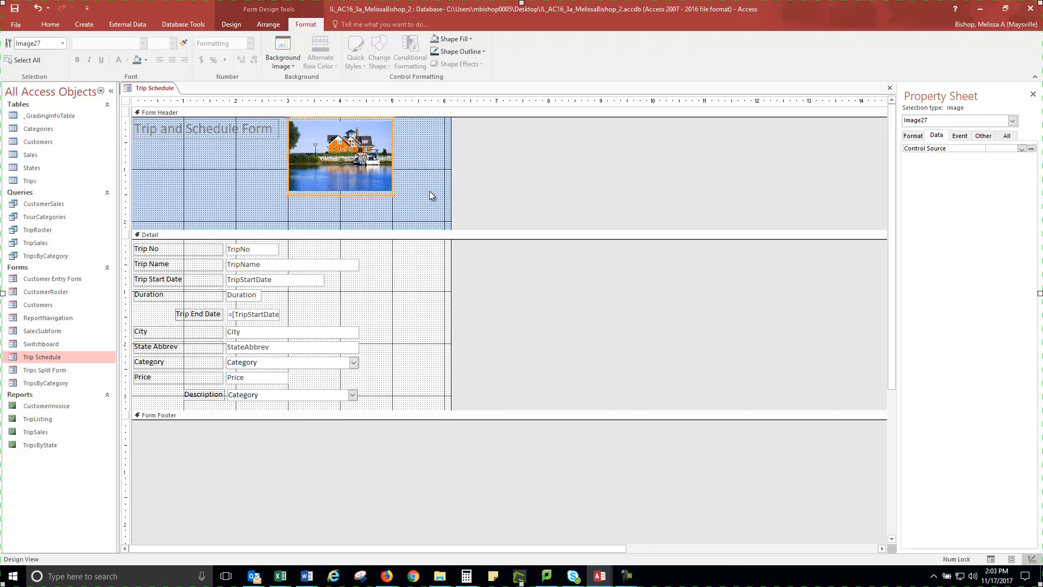
{"action": "left_click", "coordinate": [429, 191]}
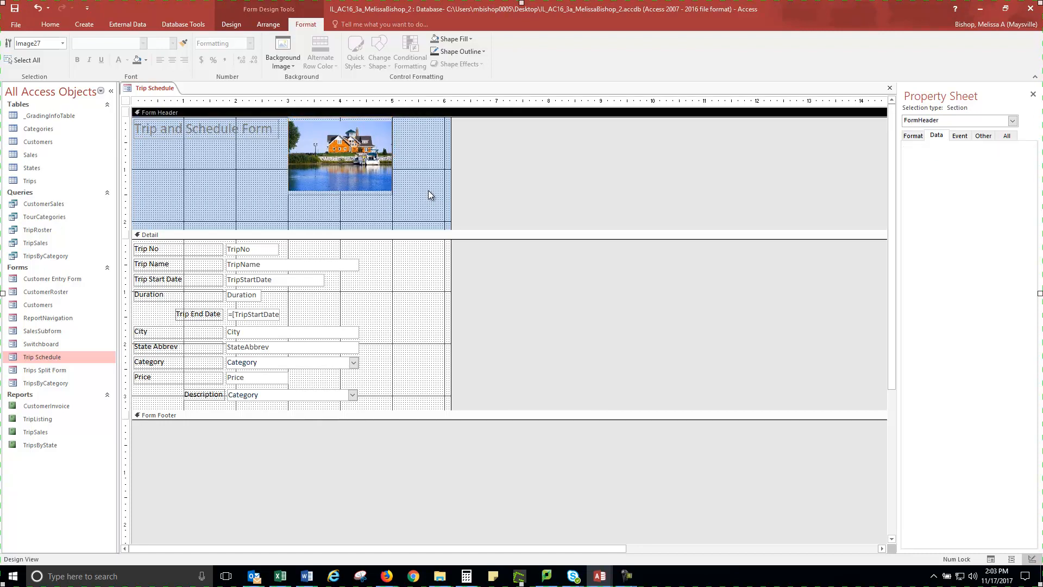
{"action": "left_click", "coordinate": [358, 148]}
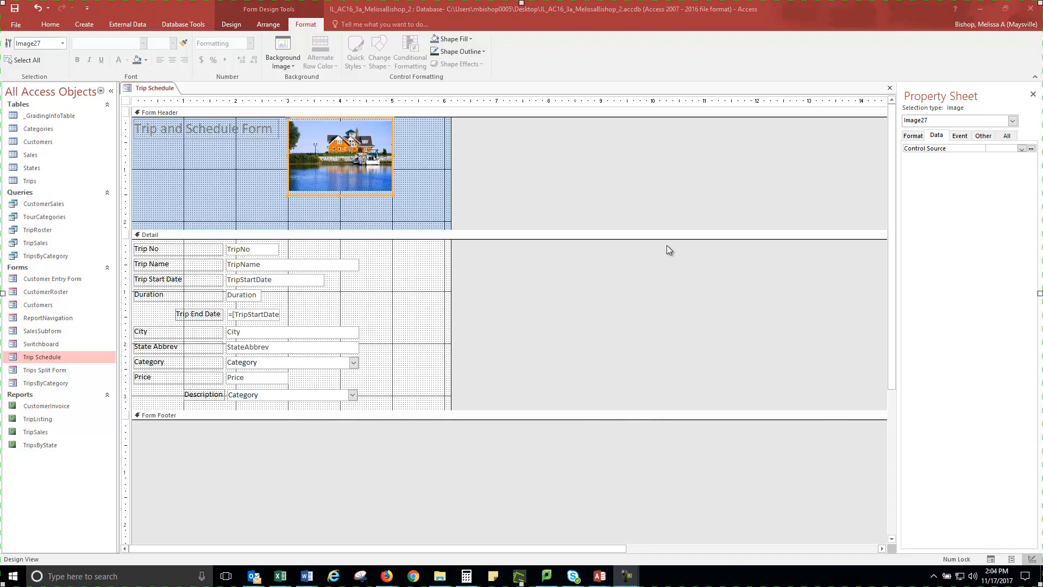
- Narrow the form to the 5-inch mark and shorten the Form Header to the bottom edge of the house image
{"action": "left_click", "coordinate": [451, 204]}
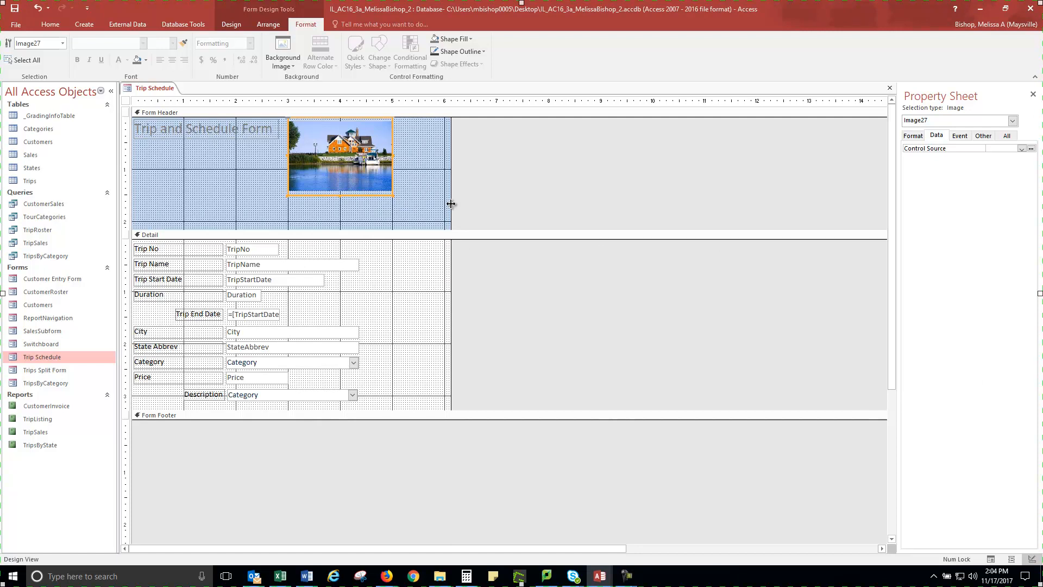
{"action": "left_click_drag", "start_coordinate": [451, 204], "coordinate": [393, 200]}
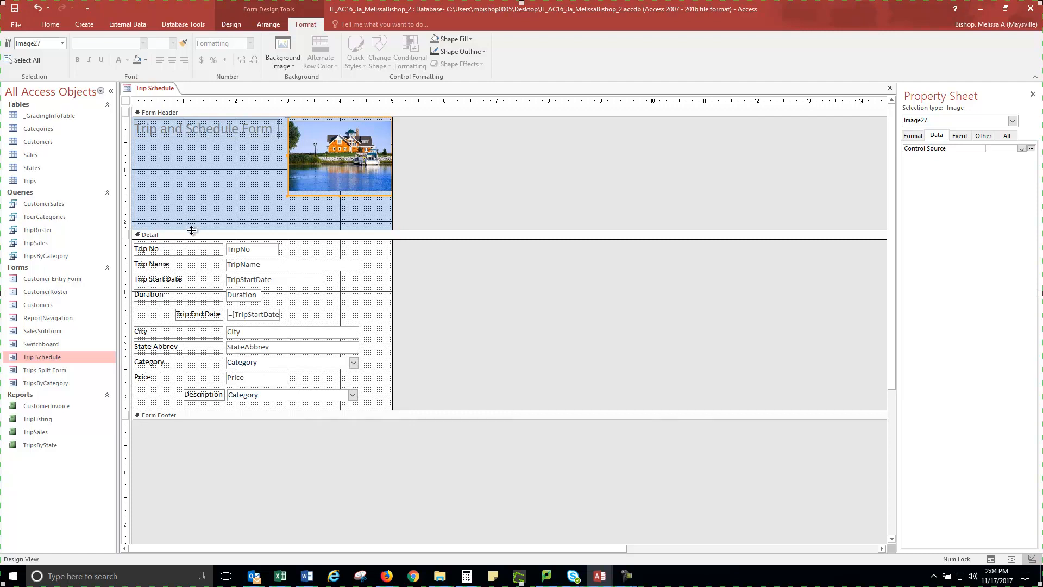
{"action": "left_click_drag", "start_coordinate": [192, 230], "coordinate": [186, 195]}
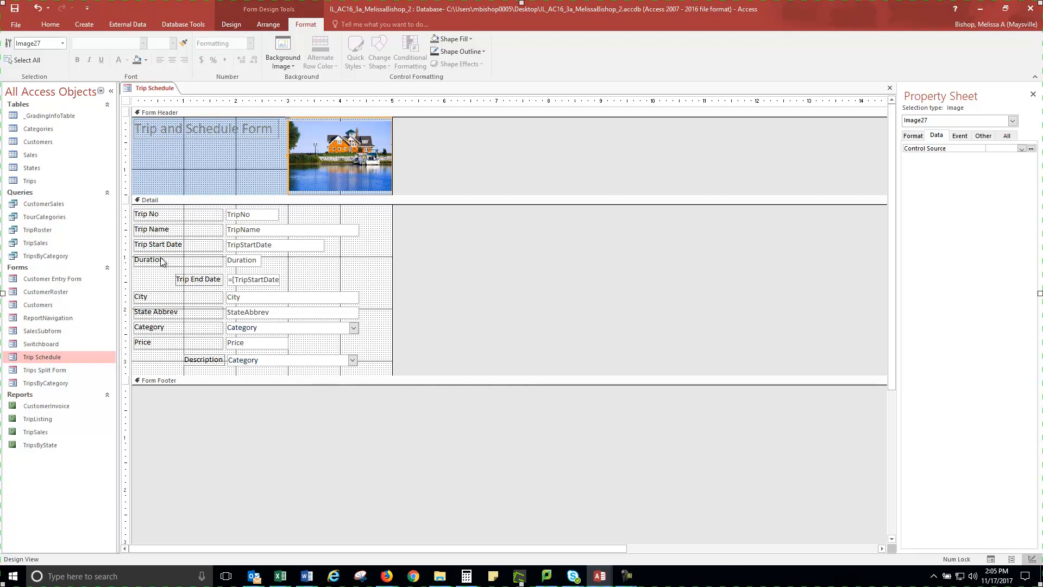
- Right-align the text of all ten labels in the Detail section, from Trip No through Description
{"action": "left_click", "coordinate": [163, 218]}
{"action": "left_click", "coordinate": [154, 231], "text": "shift"}
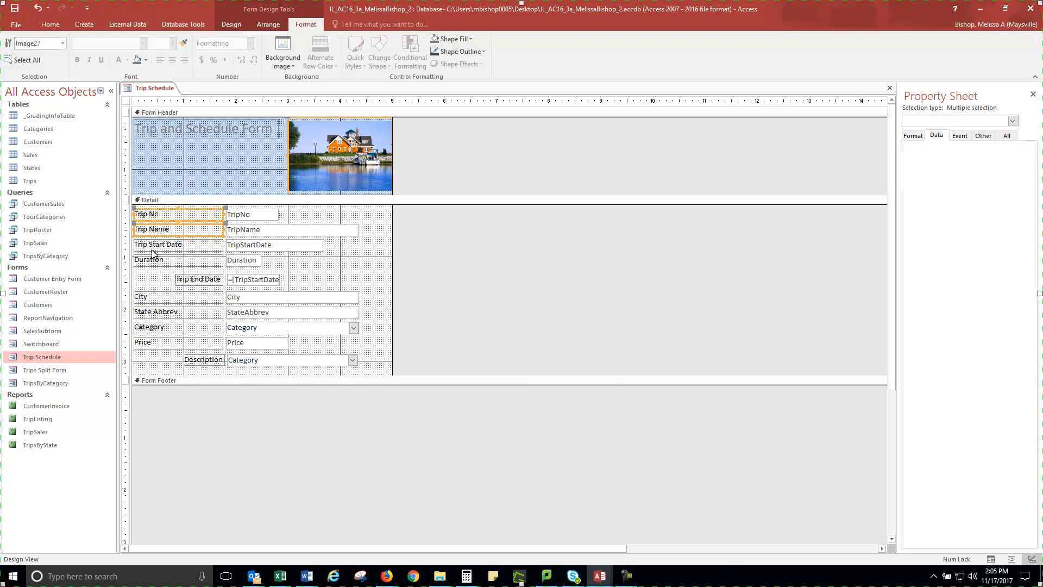
{"action": "left_click", "coordinate": [153, 251], "text": "shift"}
{"action": "left_click", "coordinate": [150, 263], "text": "shift"}
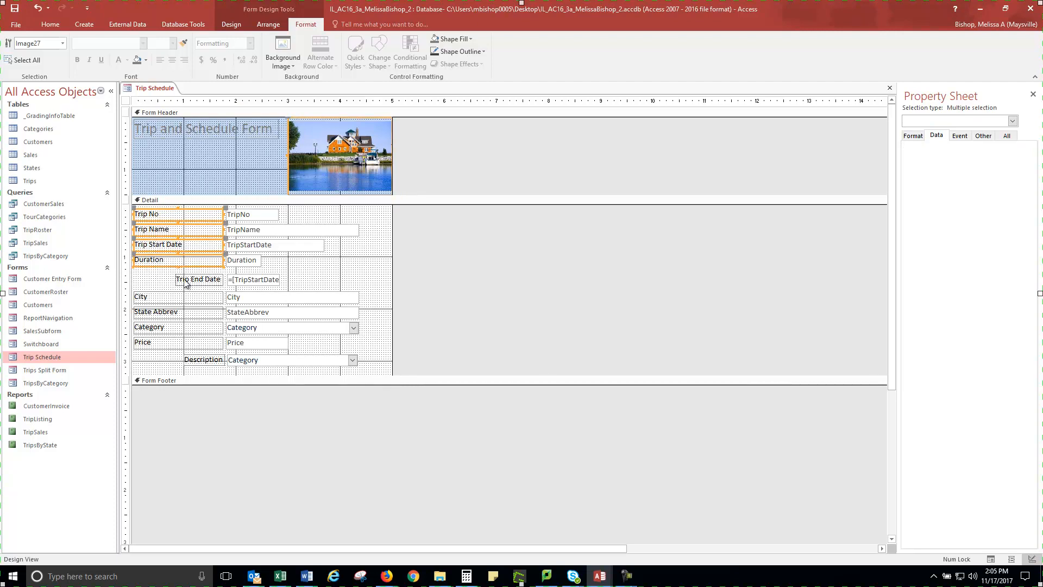
{"action": "left_click", "coordinate": [193, 280], "text": "shift"}
{"action": "left_click", "coordinate": [148, 298], "text": "shift"}
{"action": "left_click", "coordinate": [154, 315], "text": "shift"}
{"action": "left_click", "coordinate": [152, 330], "text": "shift"}
{"action": "left_click", "coordinate": [151, 348], "text": "shift"}
{"action": "left_click", "coordinate": [203, 362], "text": "shift"}
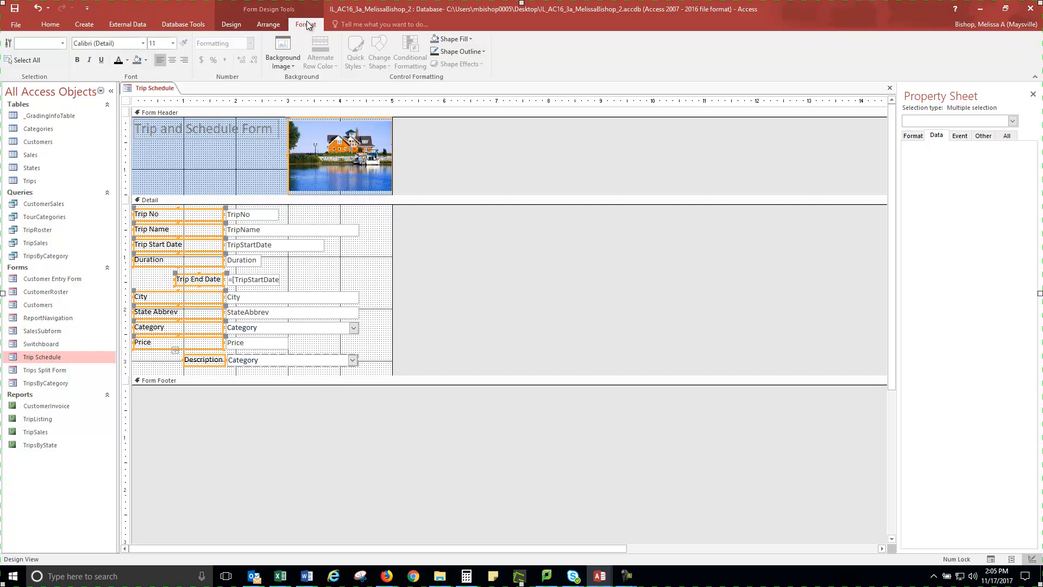
{"action": "left_click", "coordinate": [186, 60]}
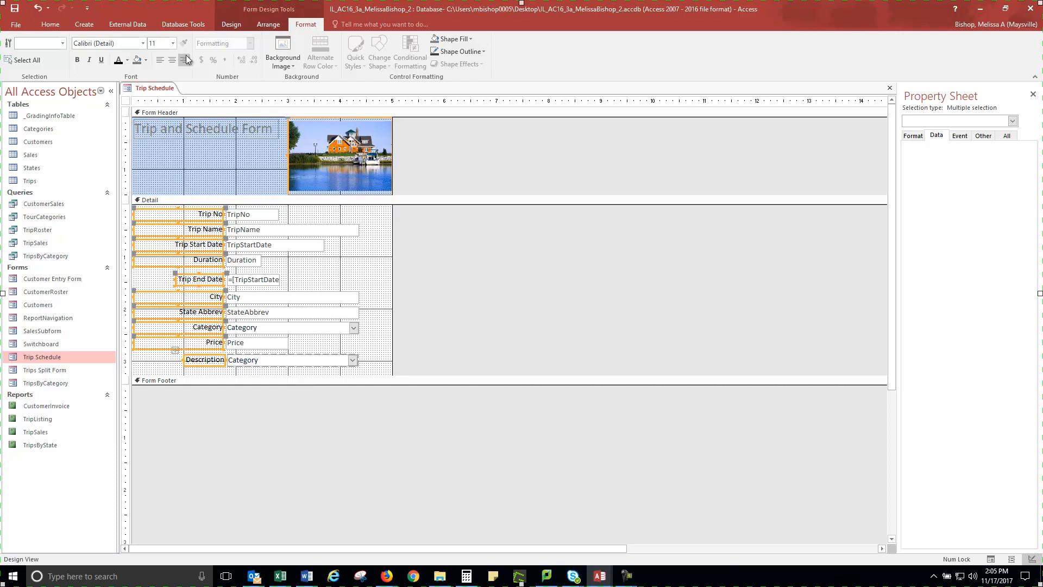
{"action": "left_click", "coordinate": [366, 267]}
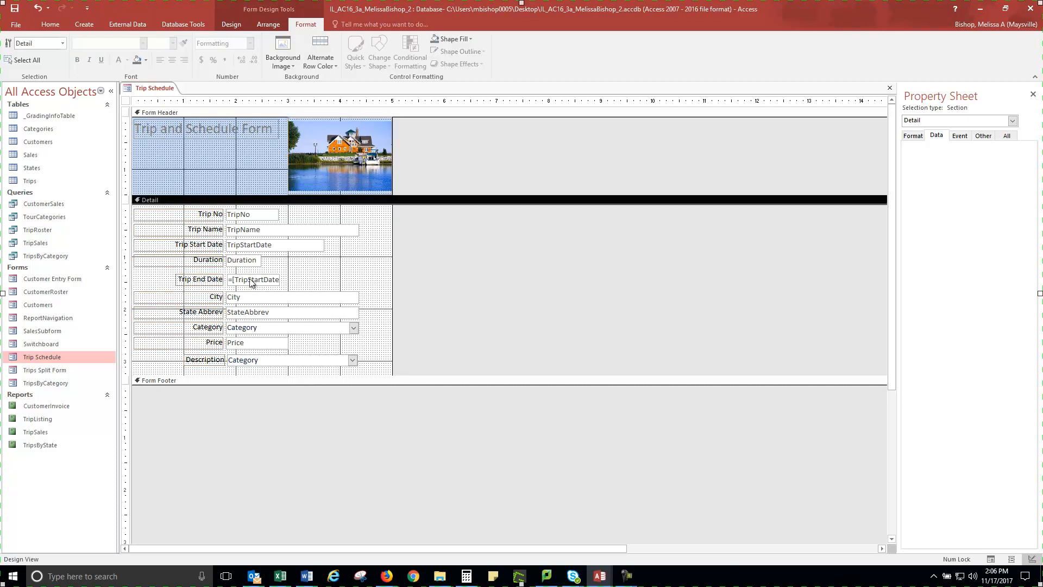
- Delete the Price label and move the Price text box beside the TripNo text box, starting at the 3-inch mark
{"action": "left_click", "coordinate": [204, 344]}
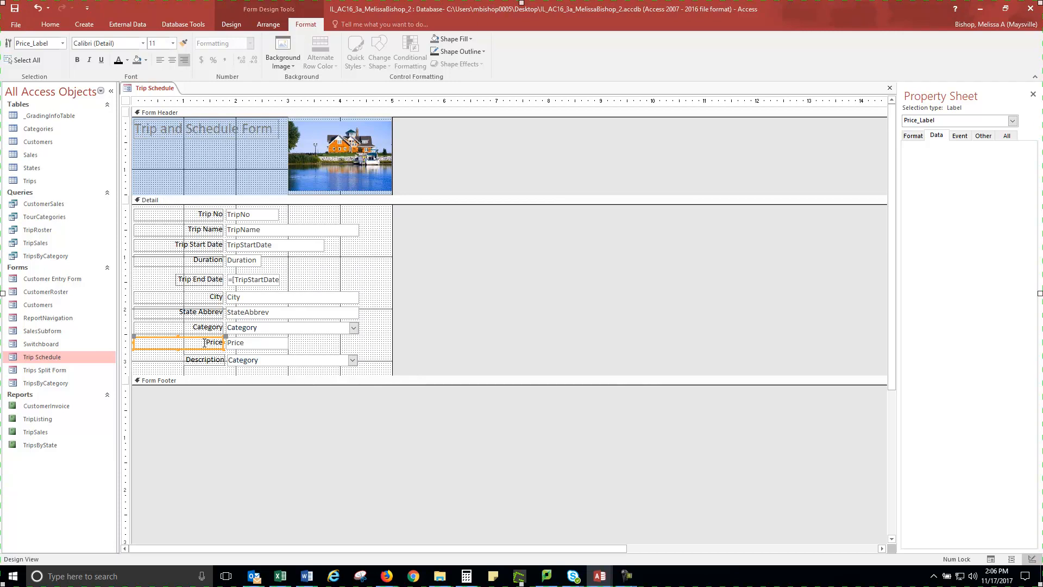
{"action": "key", "text": "Delete"}
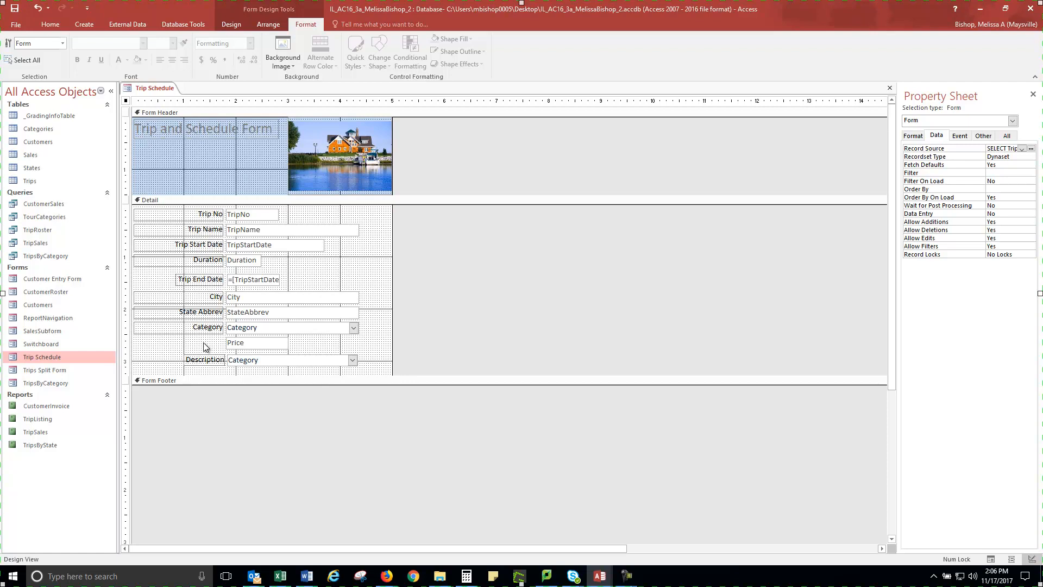
{"action": "left_click", "coordinate": [251, 345]}
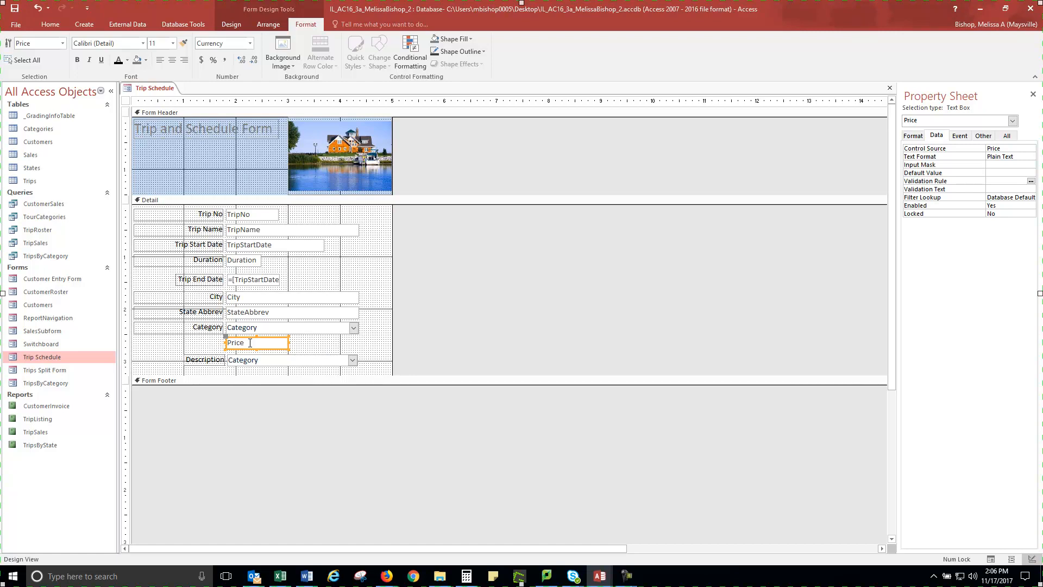
{"action": "left_click", "coordinate": [251, 343]}
{"action": "left_click", "coordinate": [252, 342]}
{"action": "left_click", "coordinate": [228, 342]}
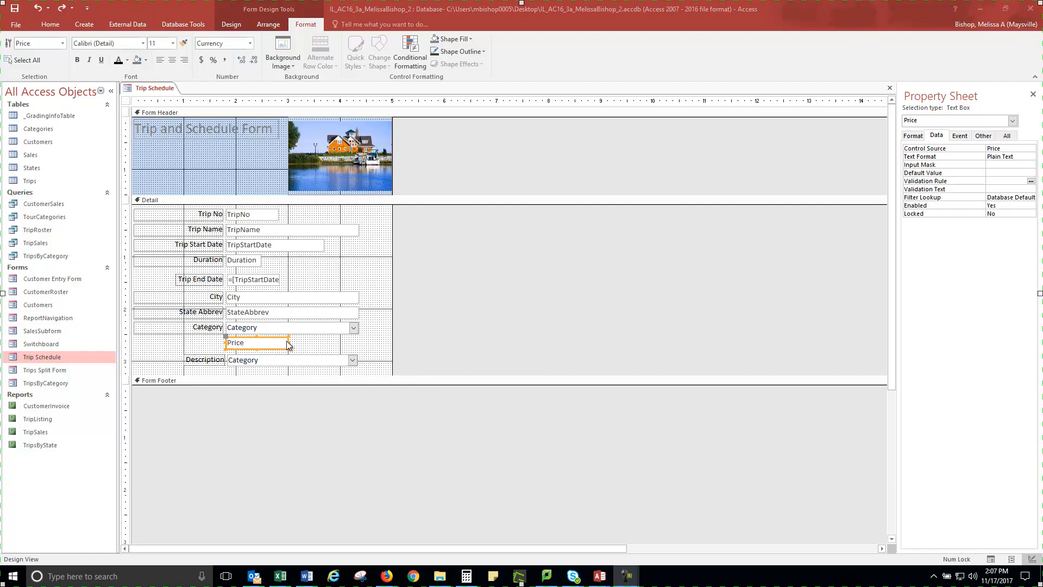
{"action": "left_click_drag", "start_coordinate": [289, 341], "coordinate": [353, 214]}
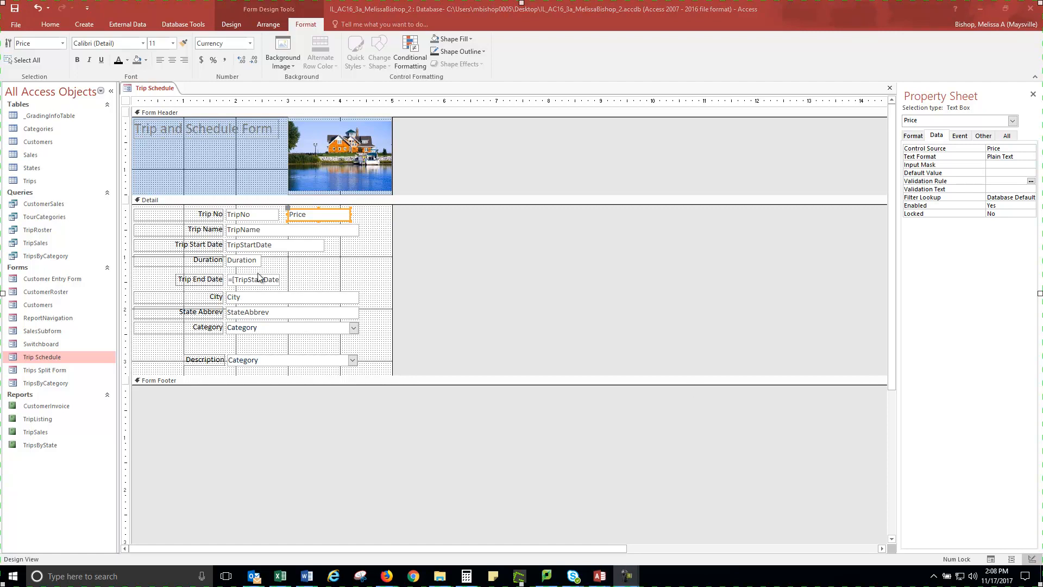
- Narrow the TripStartDate text box so its right edge lines up with the TripNo text box
{"action": "left_click", "coordinate": [282, 248]}
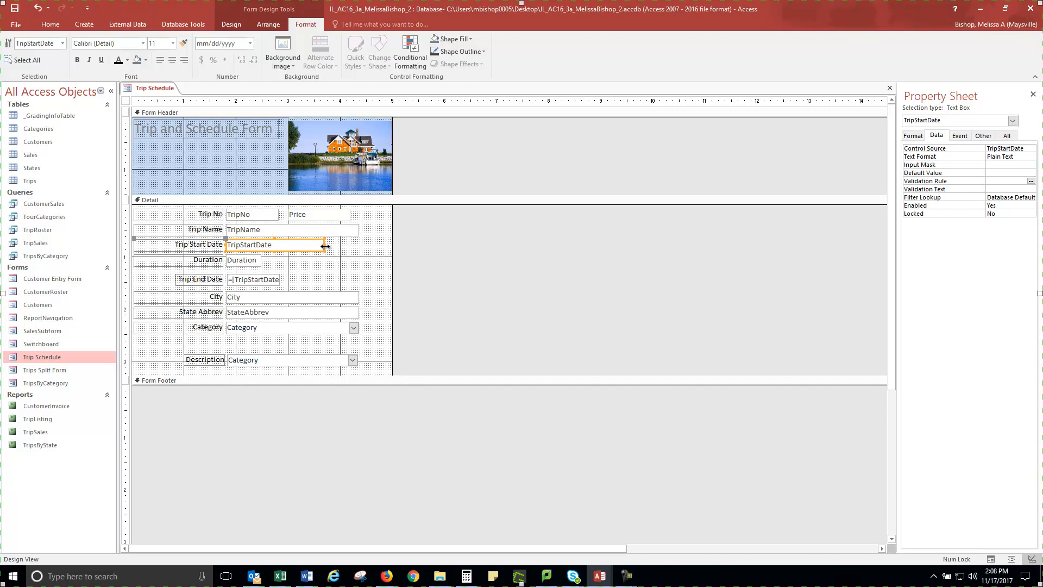
{"action": "left_click_drag", "start_coordinate": [325, 246], "coordinate": [279, 249]}
- Exclude the TripNo text box from tabbing by setting its Tab Stop property to No
{"action": "left_click", "coordinate": [246, 213]}
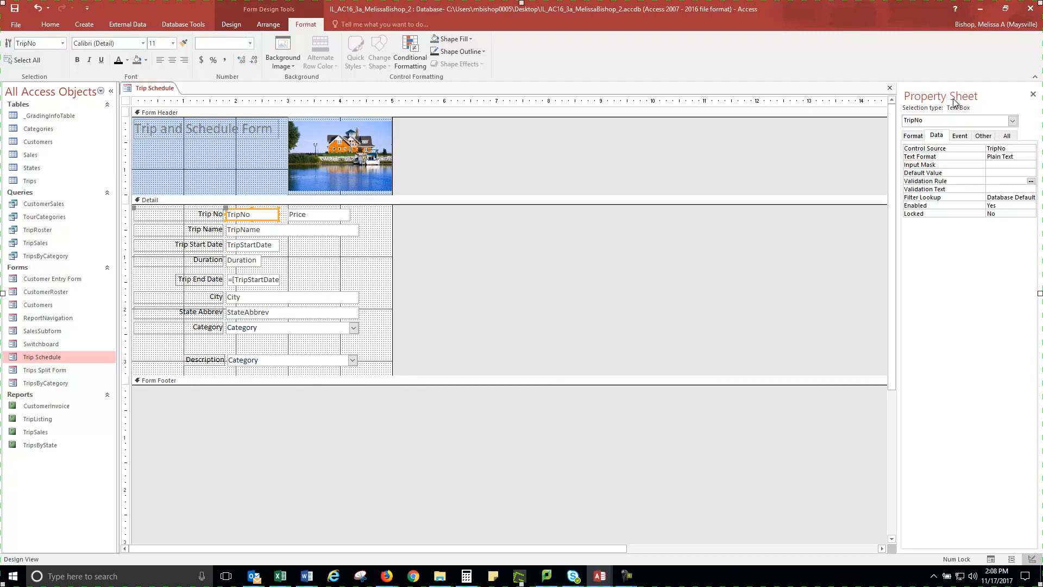
{"action": "left_click", "coordinate": [987, 137]}
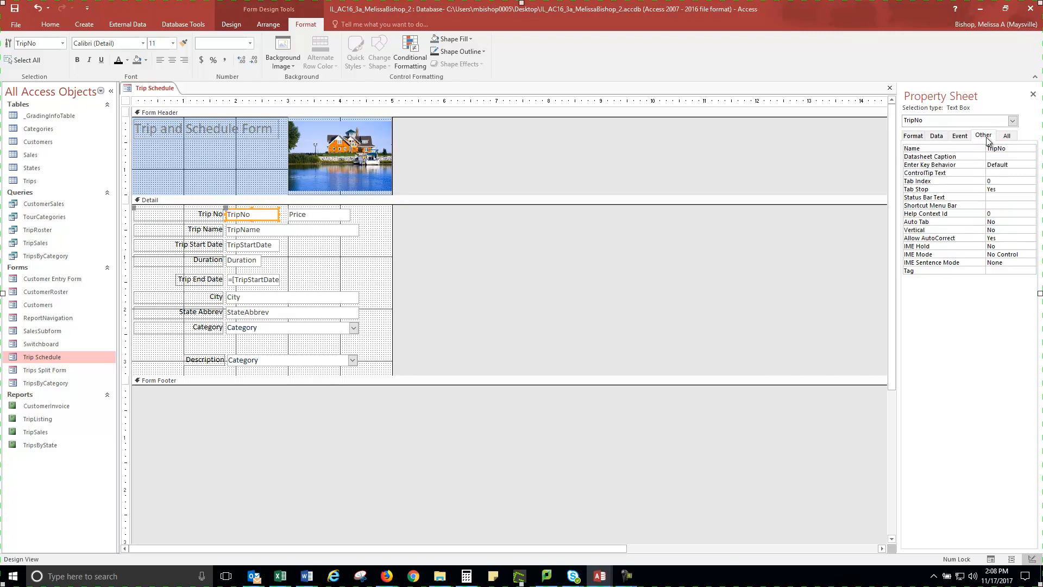
{"action": "left_click", "coordinate": [1008, 189]}
{"action": "left_click", "coordinate": [1031, 190]}
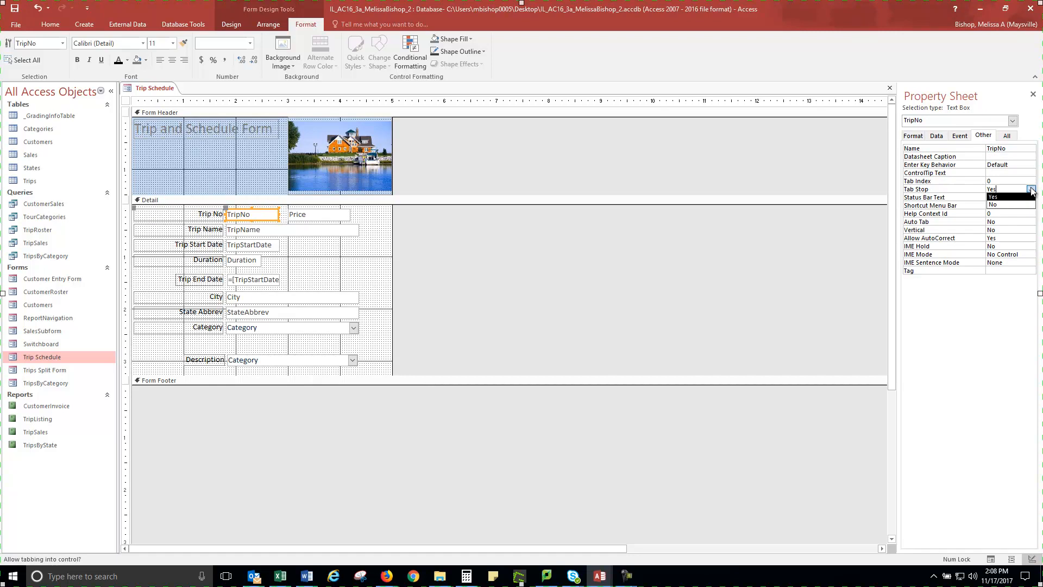
{"action": "left_click", "coordinate": [1006, 206]}
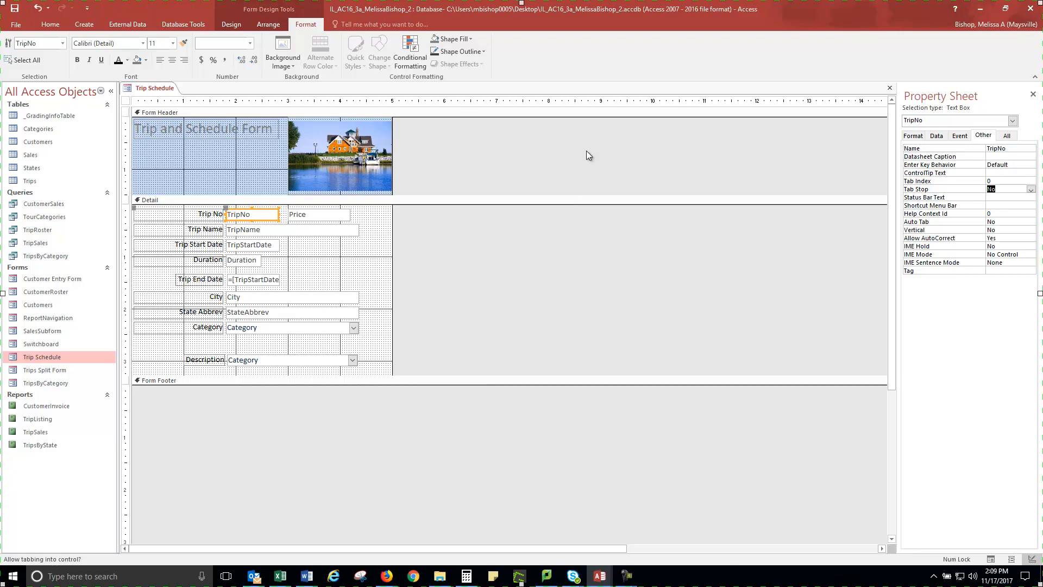
- Move Price to the first position in the Detail section's tab order, above TripNo
{"action": "left_click", "coordinate": [273, 24]}
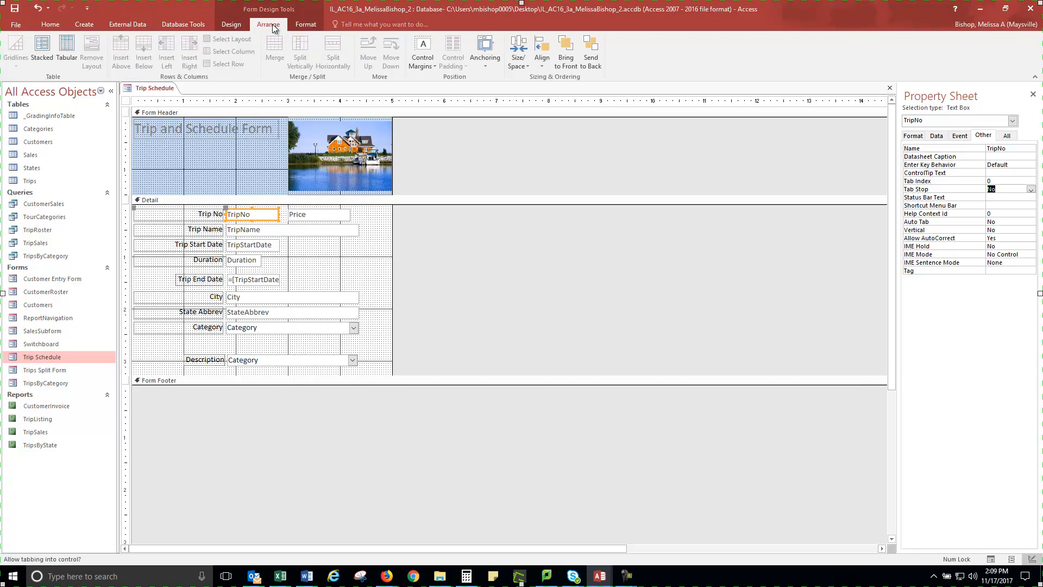
{"action": "left_click", "coordinate": [239, 25]}
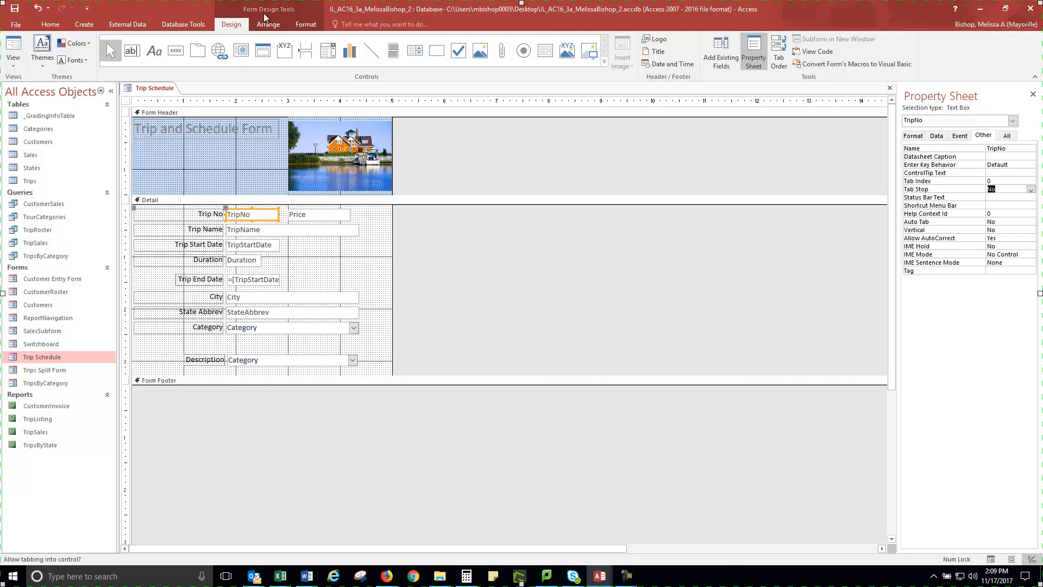
{"action": "left_click", "coordinate": [779, 58]}
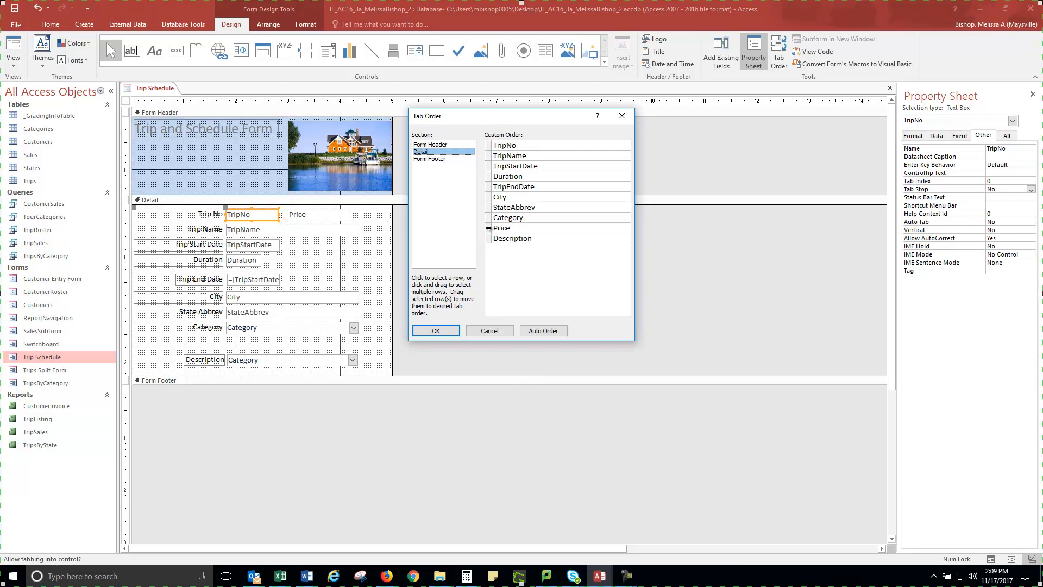
{"action": "left_click", "coordinate": [488, 228]}
{"action": "left_click_drag", "start_coordinate": [488, 228], "coordinate": [487, 146]}
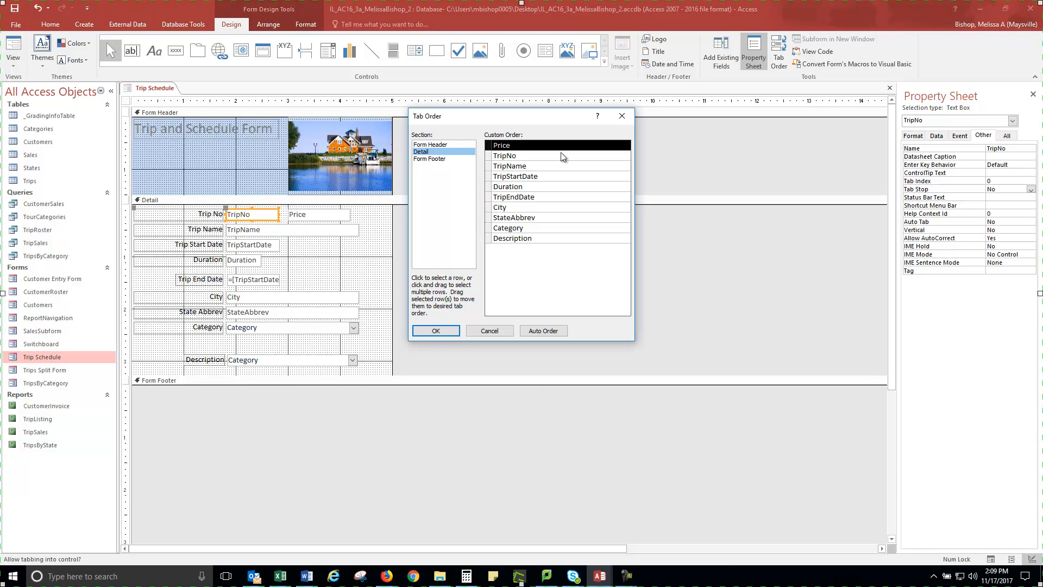
{"action": "left_click", "coordinate": [437, 331]}
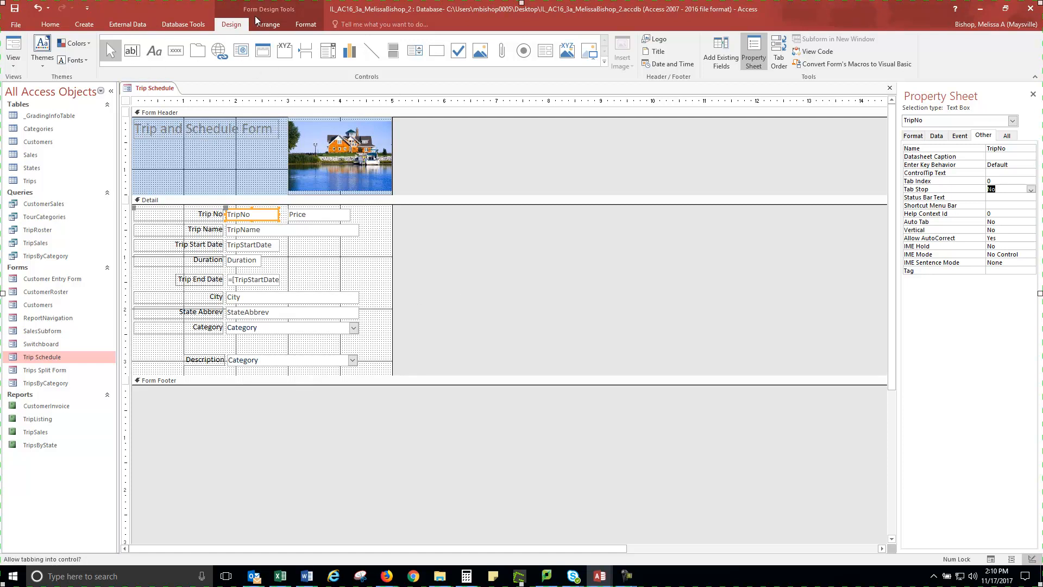
- Add a text box in the Duration row starting at about the 4-inch mark, and caption its label Cost/Night
{"action": "left_click", "coordinate": [133, 51]}
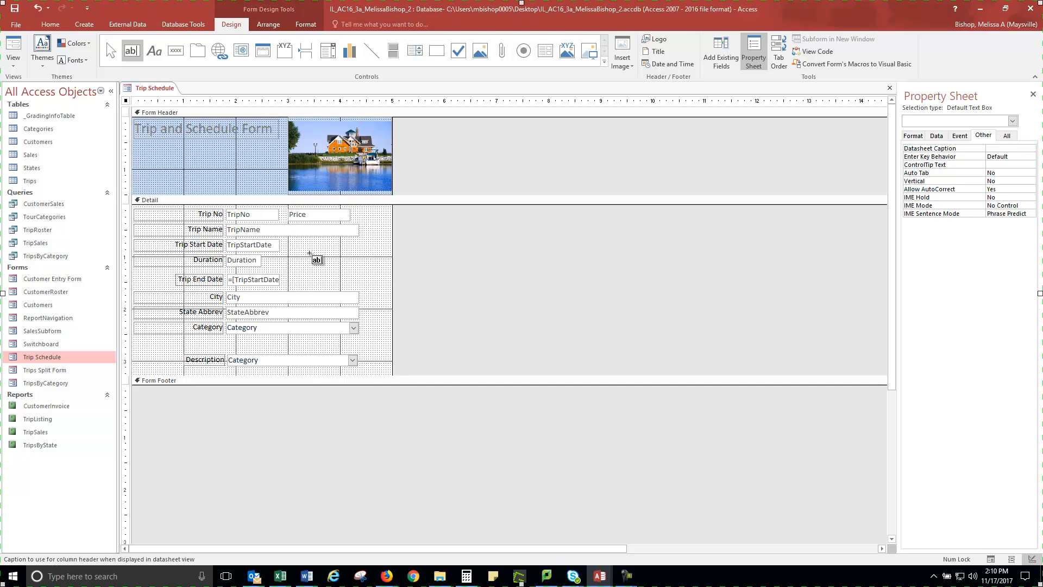
{"action": "left_click", "coordinate": [310, 253]}
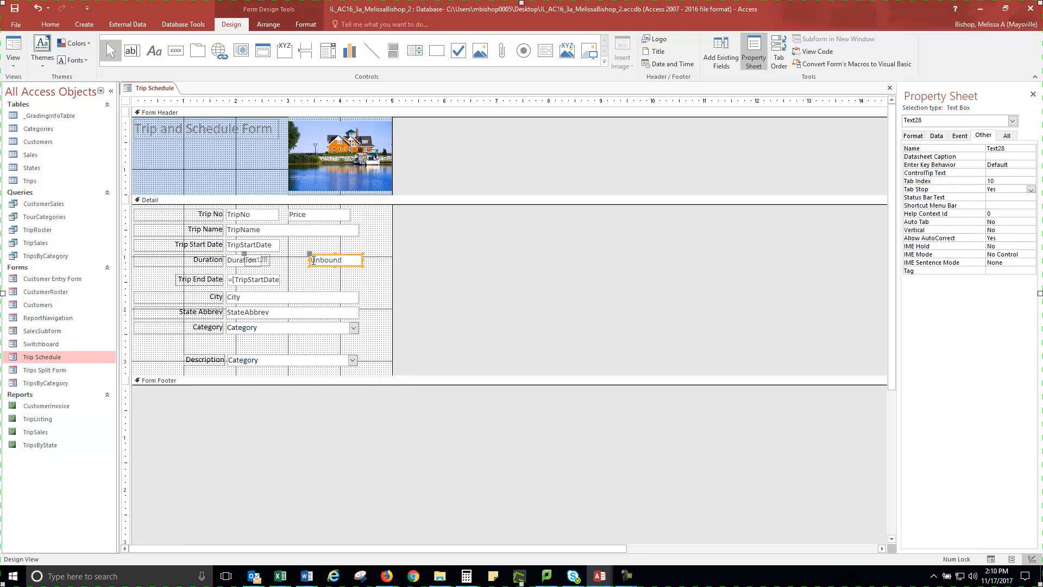
{"action": "left_click_drag", "start_coordinate": [328, 255], "coordinate": [354, 256]}
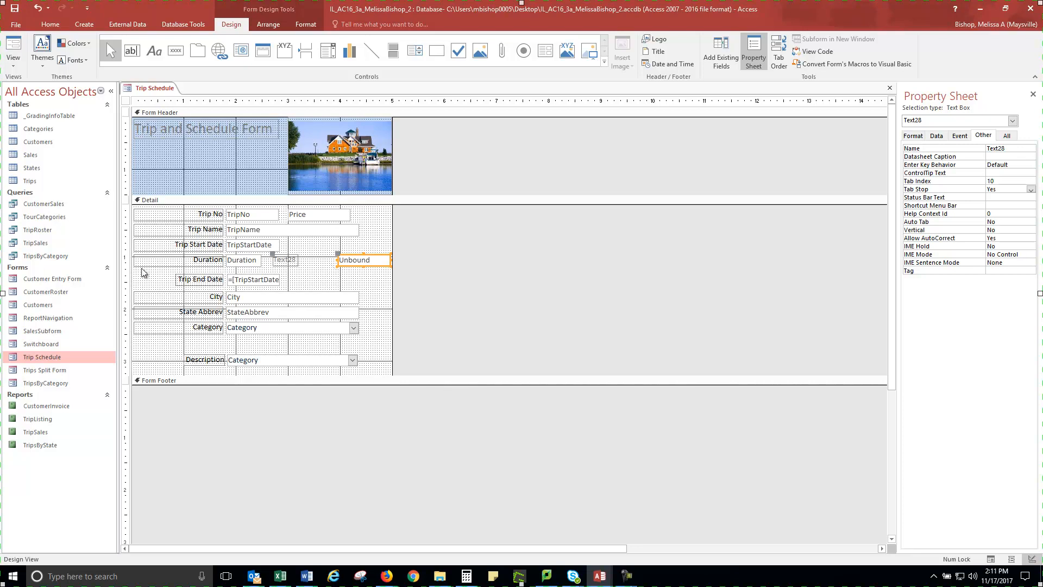
{"action": "left_click", "coordinate": [285, 260]}
{"action": "left_click_drag", "start_coordinate": [274, 260], "coordinate": [299, 260]}
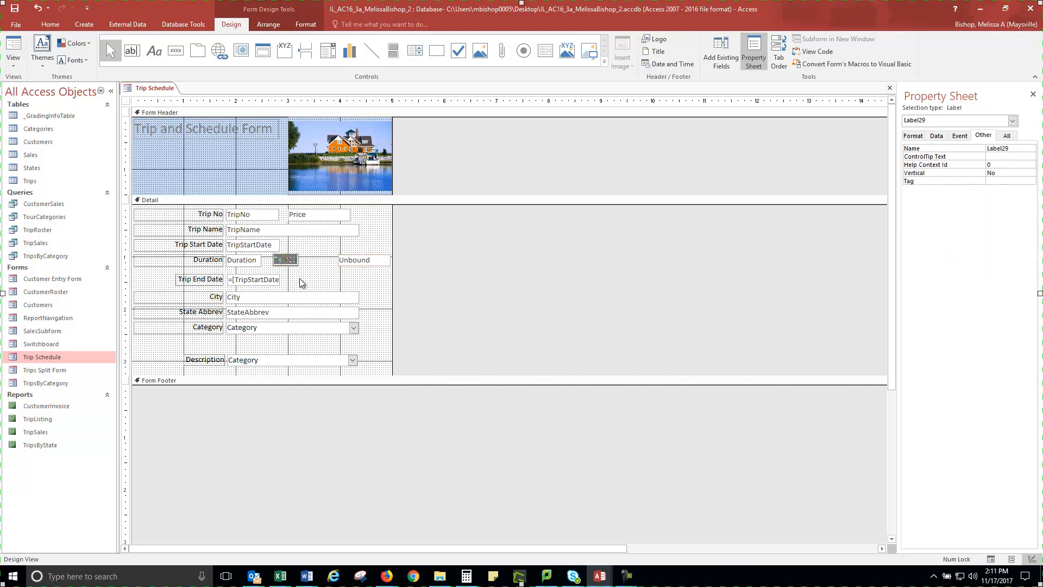
{"action": "type", "text": "Cost/Night"}
- Enter the expression =[Price]/[Duration] in the unbound Cost/Night text box
{"action": "left_click", "coordinate": [355, 259]}
{"action": "left_click", "coordinate": [354, 260]}
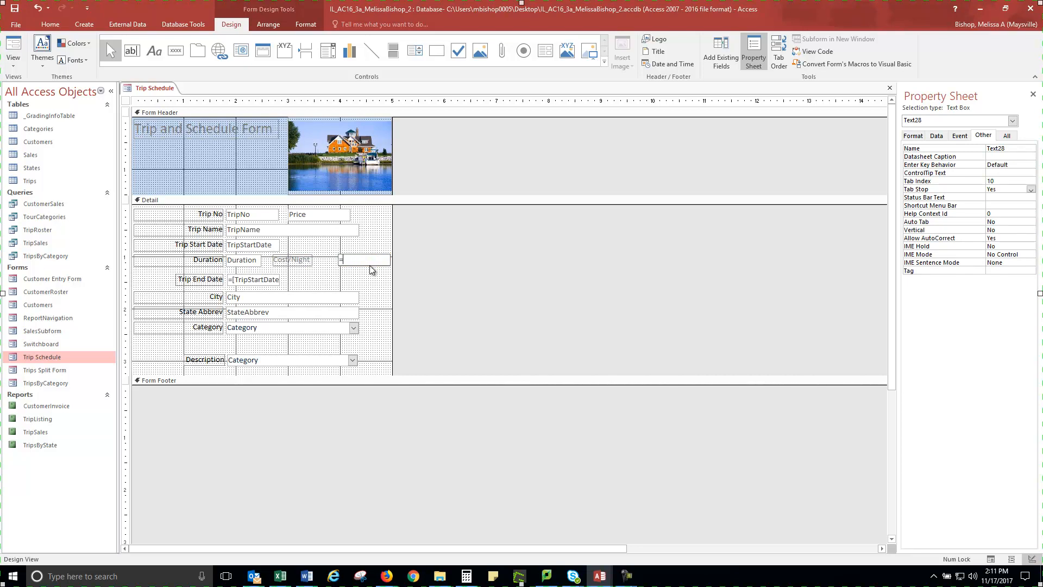
{"action": "type", "text": "=[Price"}
{"action": "type", "text": "]"}
{"action": "type", "text": "/"}
{"action": "type", "text": "[Duration"}
{"action": "type", "text": "]"}
{"action": "left_click", "coordinate": [365, 259]}
{"action": "left_click", "coordinate": [916, 136]}
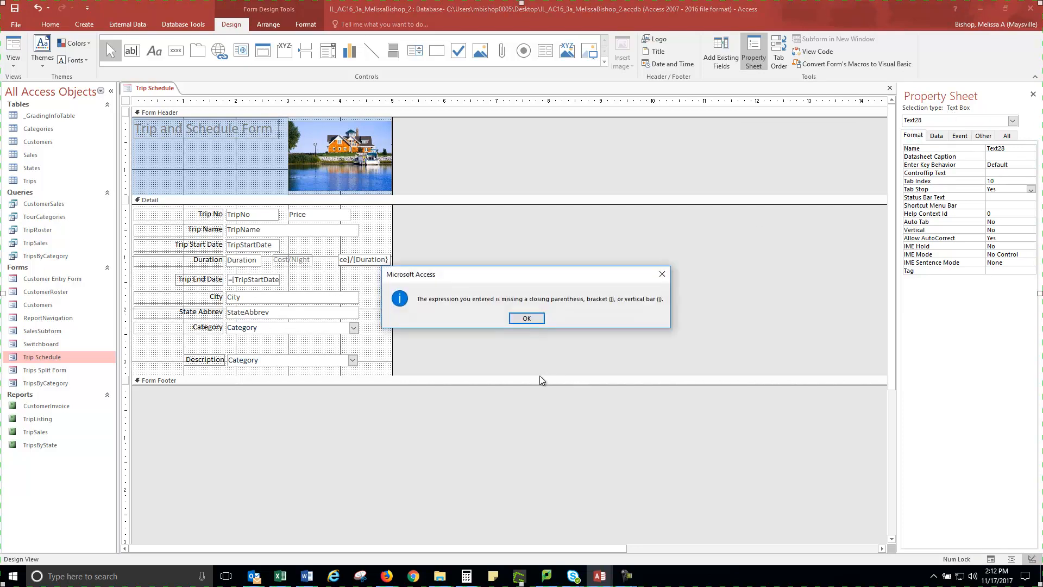
{"action": "left_click", "coordinate": [527, 319]}
{"action": "type", "text": "]"}
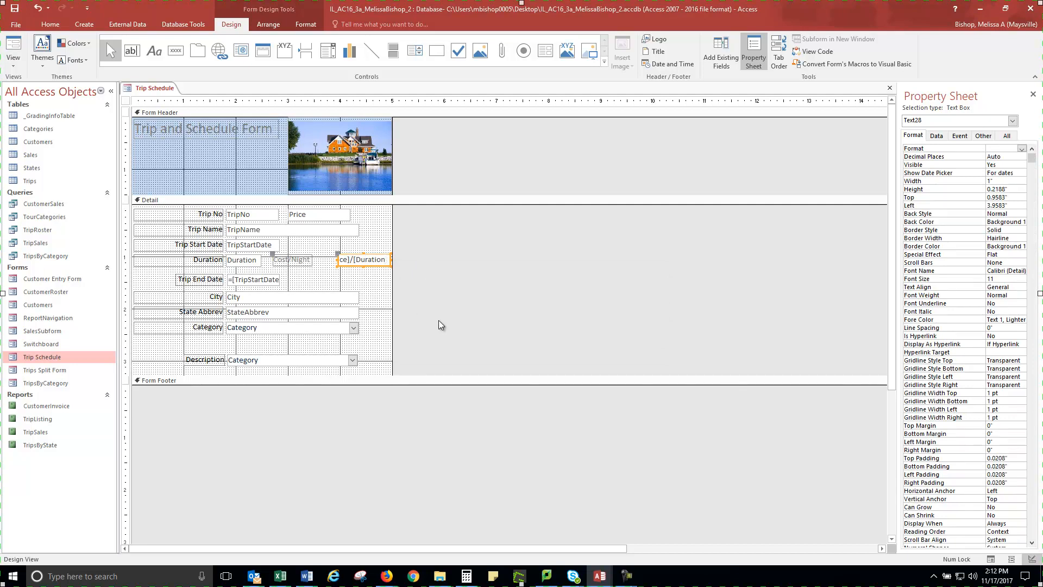
{"action": "type", "text": "]"}
- Set the Format property of the Cost/Night text box to Currency
{"action": "left_click", "coordinate": [913, 136]}
{"action": "left_click", "coordinate": [1015, 149]}
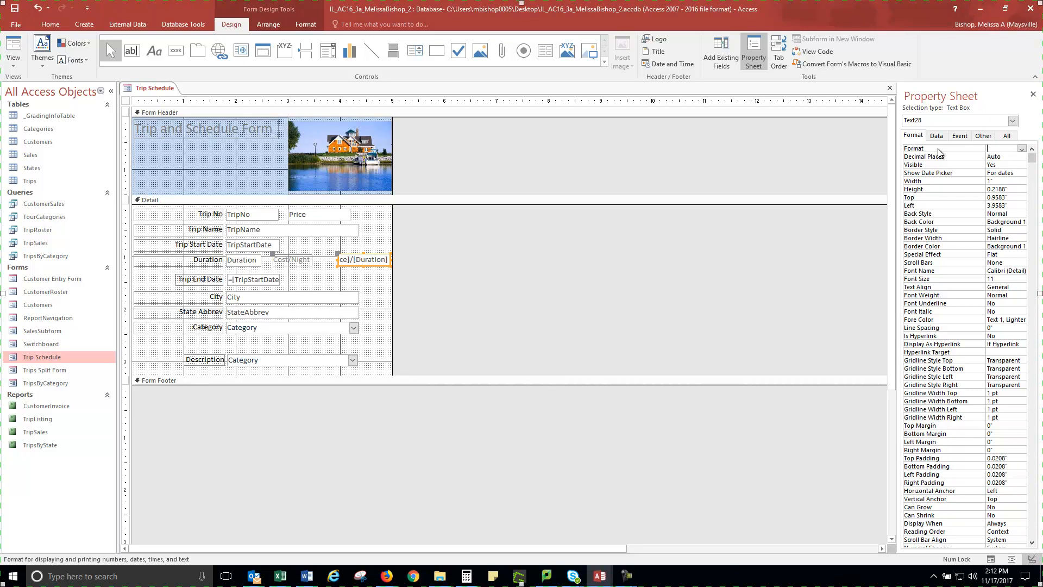
{"action": "left_click", "coordinate": [1022, 148]}
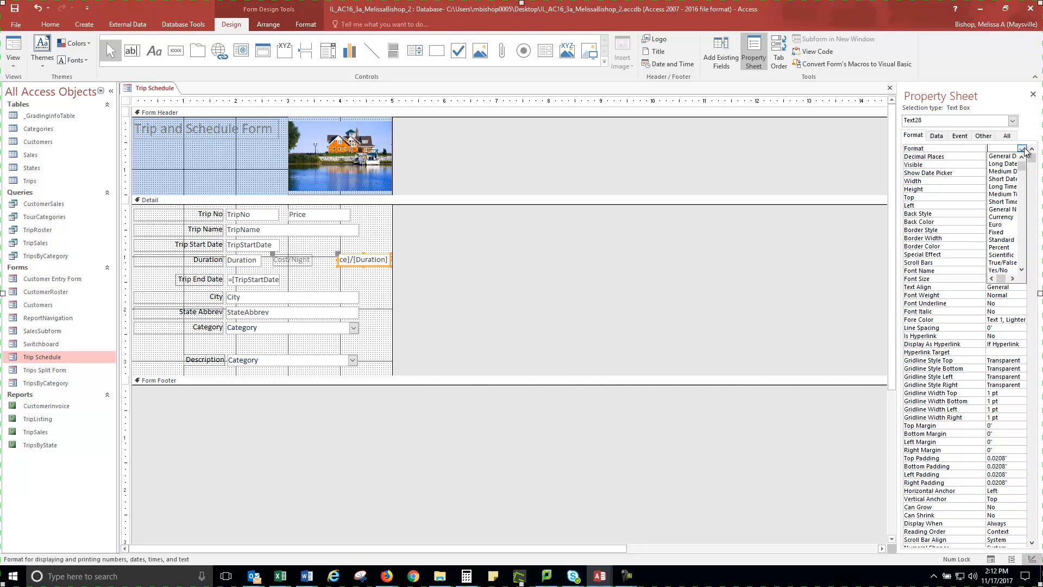
{"action": "left_click", "coordinate": [1003, 216]}
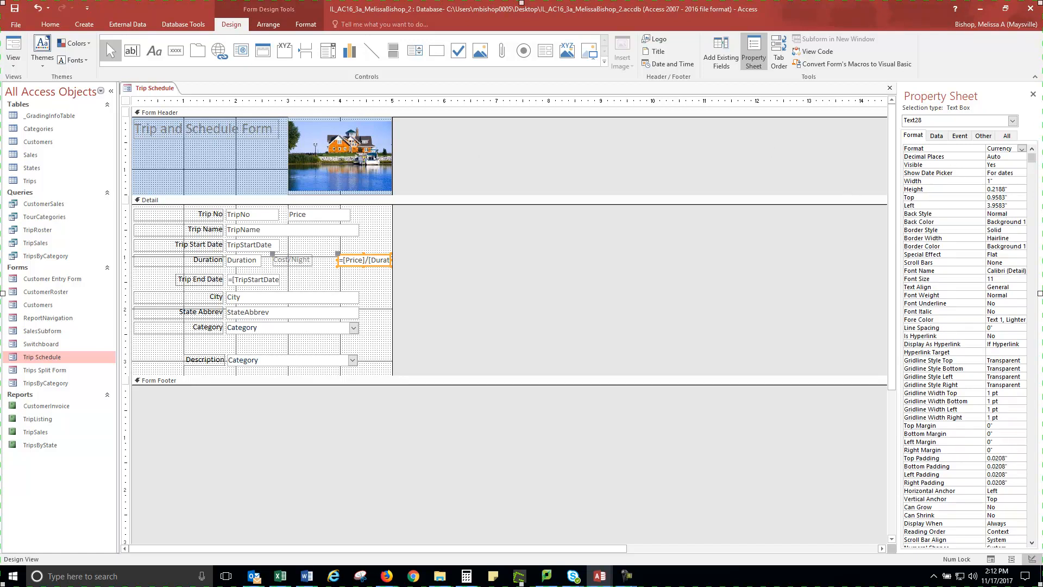
- In Layout View, move the calculated text box closer to the Cost/Night label and narrow it from its left edge to about 0.69 inches
{"action": "left_click", "coordinate": [13, 61]}
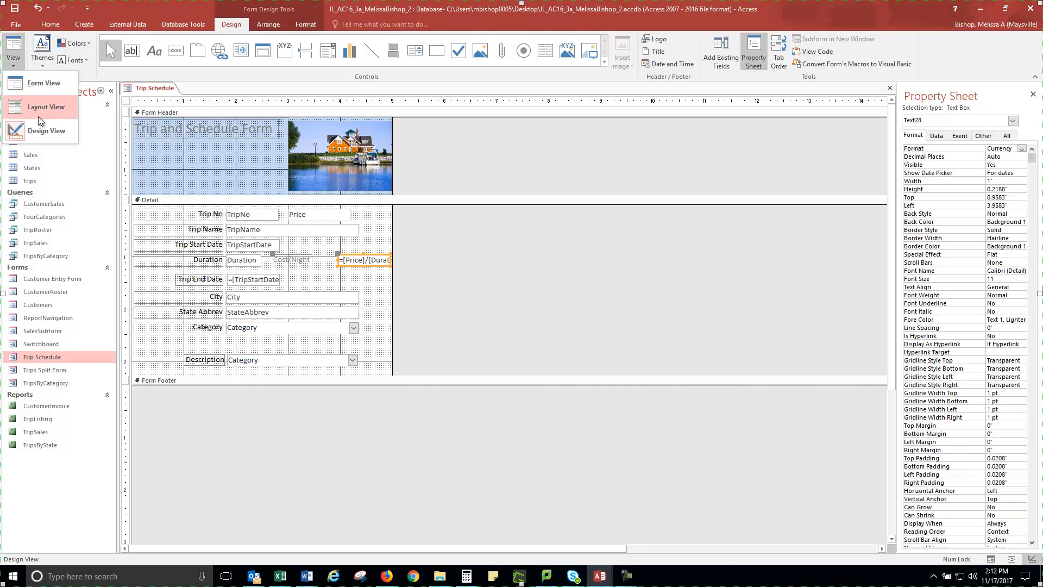
{"action": "left_click", "coordinate": [40, 106]}
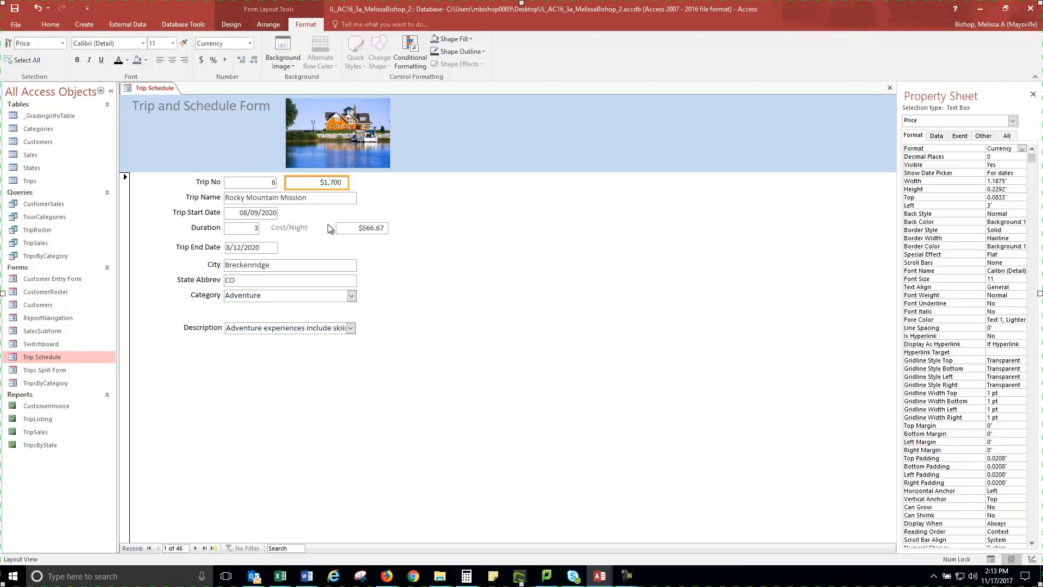
{"action": "left_click", "coordinate": [355, 224]}
{"action": "left_click_drag", "start_coordinate": [355, 224], "coordinate": [326, 223]}
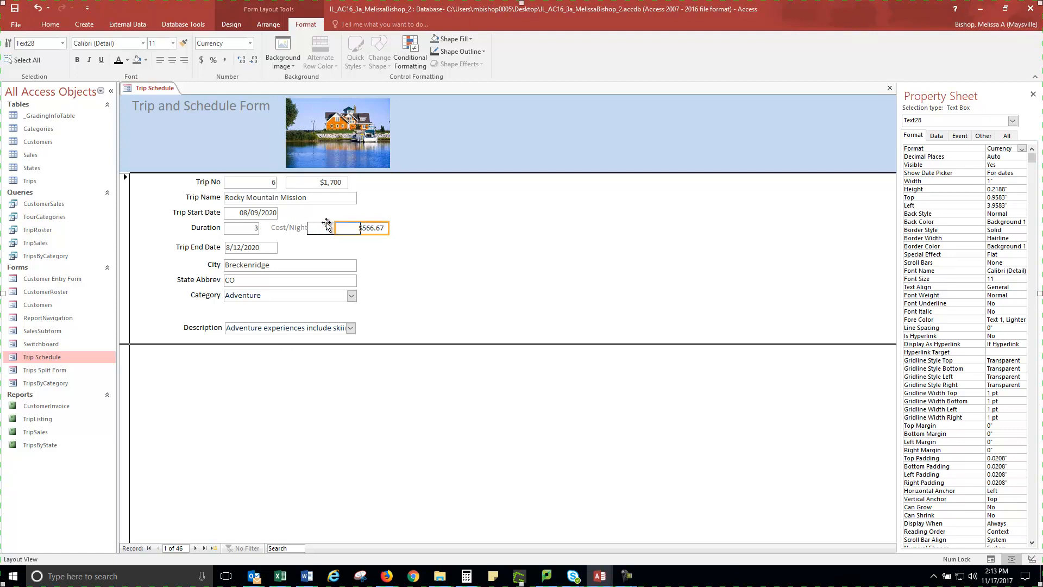
{"action": "left_click_drag", "start_coordinate": [326, 223], "coordinate": [295, 229]}
{"action": "left_click", "coordinate": [292, 229]}
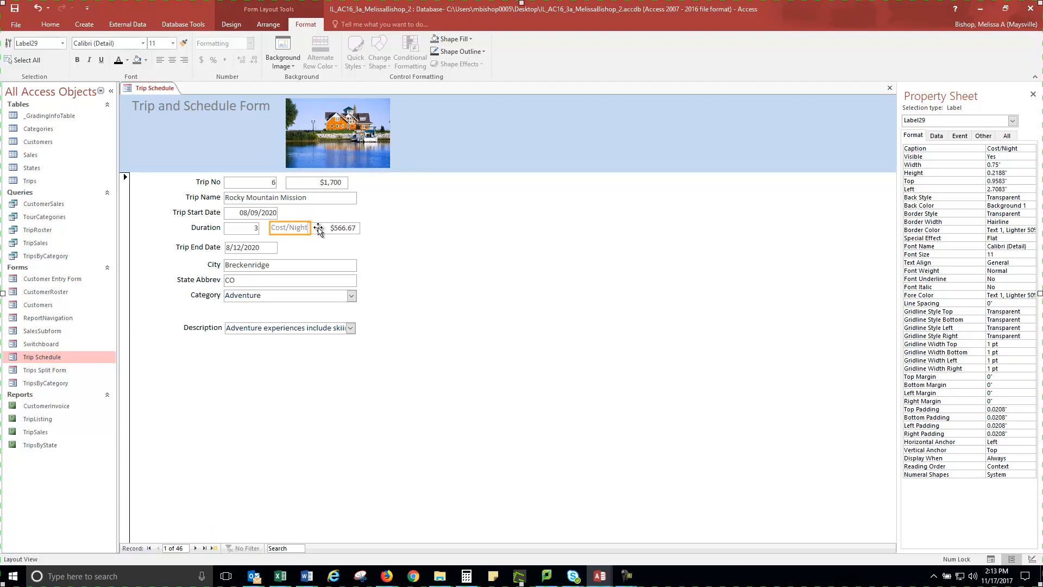
{"action": "left_click", "coordinate": [318, 229]}
{"action": "left_click", "coordinate": [320, 229]}
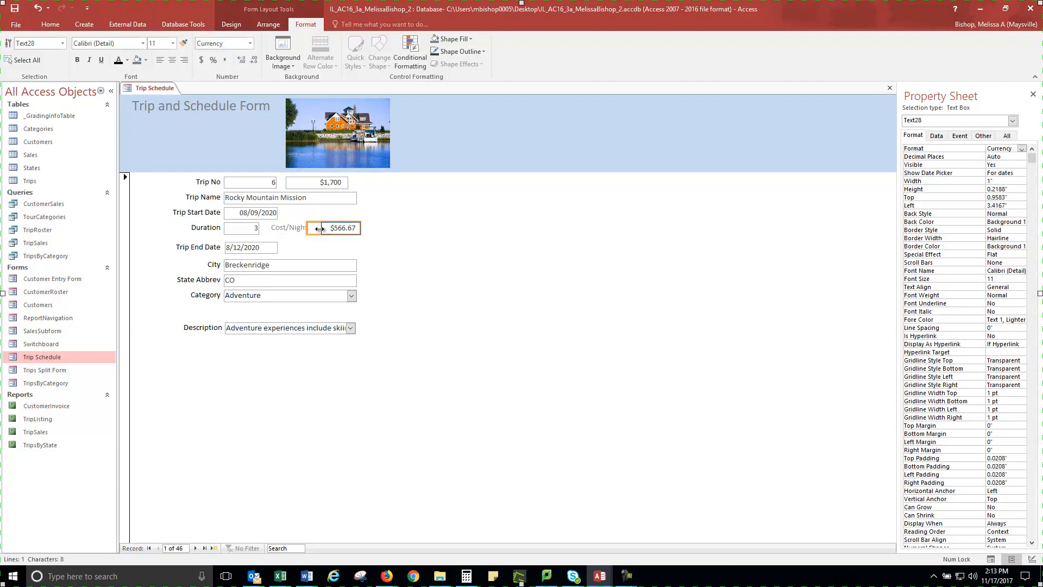
{"action": "left_click_drag", "start_coordinate": [322, 229], "coordinate": [334, 227]}
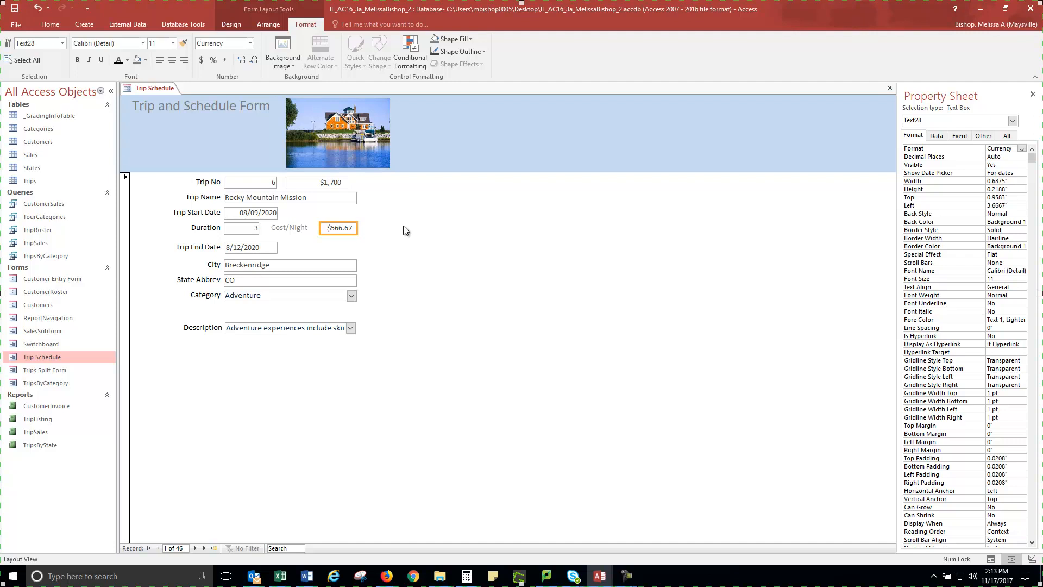
- Save the Trip Schedule form and switch it to Form View
{"action": "left_click", "coordinate": [15, 8]}
{"action": "left_click", "coordinate": [235, 21]}
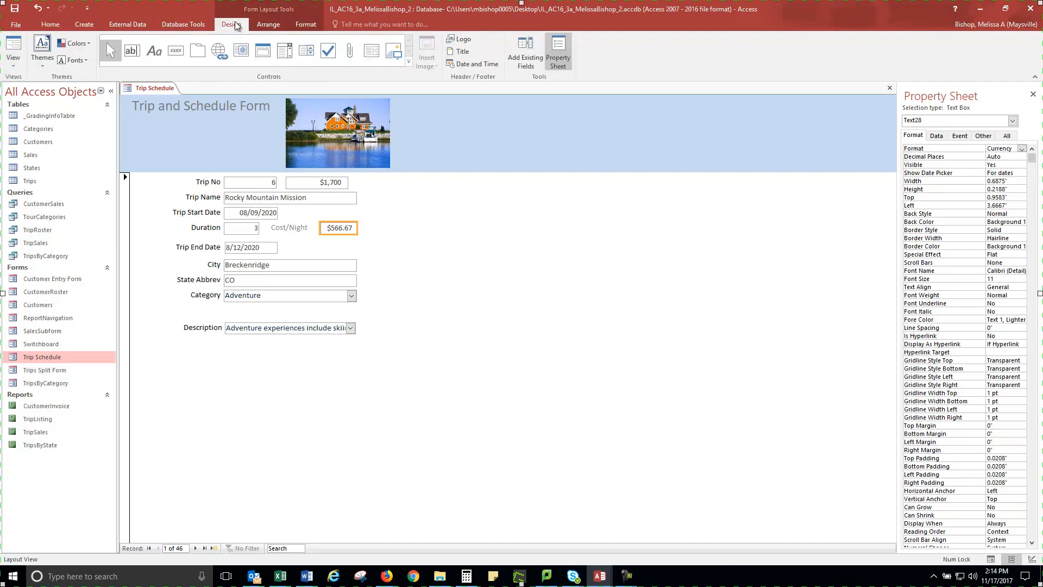
{"action": "left_click", "coordinate": [9, 67]}
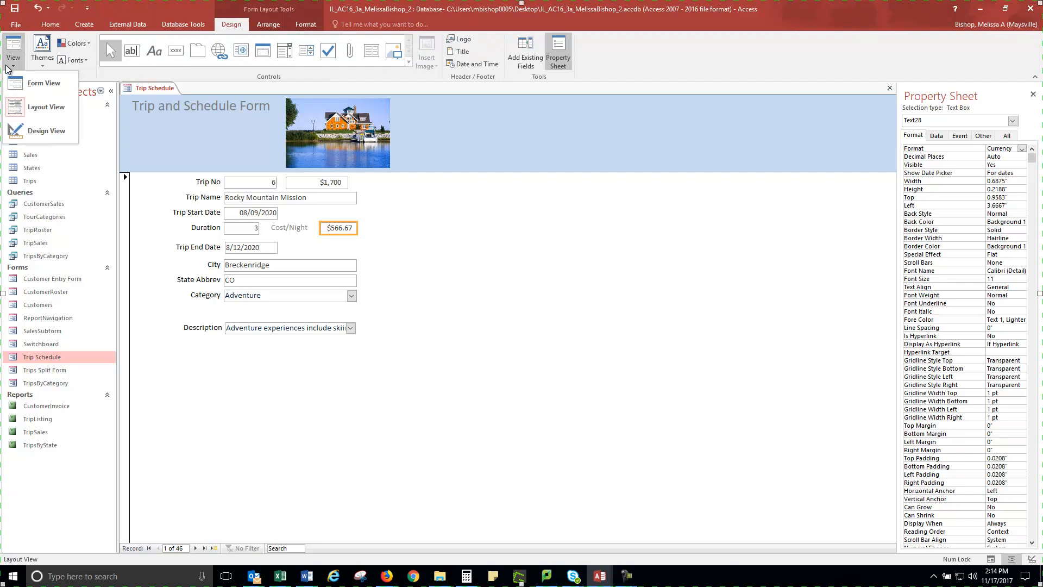
{"action": "left_click", "coordinate": [42, 82]}
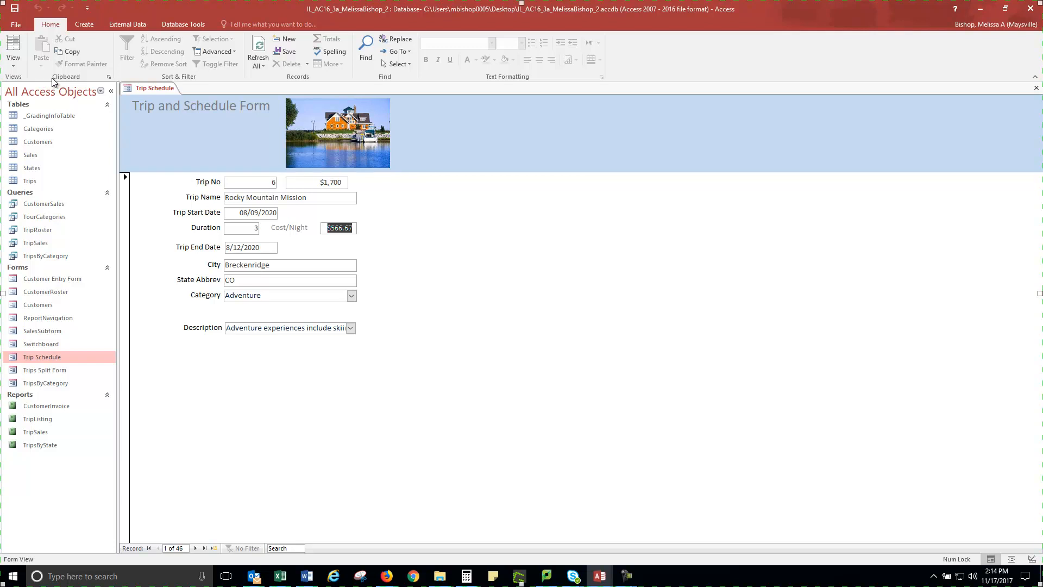
- Go to the last trip record and set its Duration to 4
{"action": "left_click", "coordinate": [205, 548]}
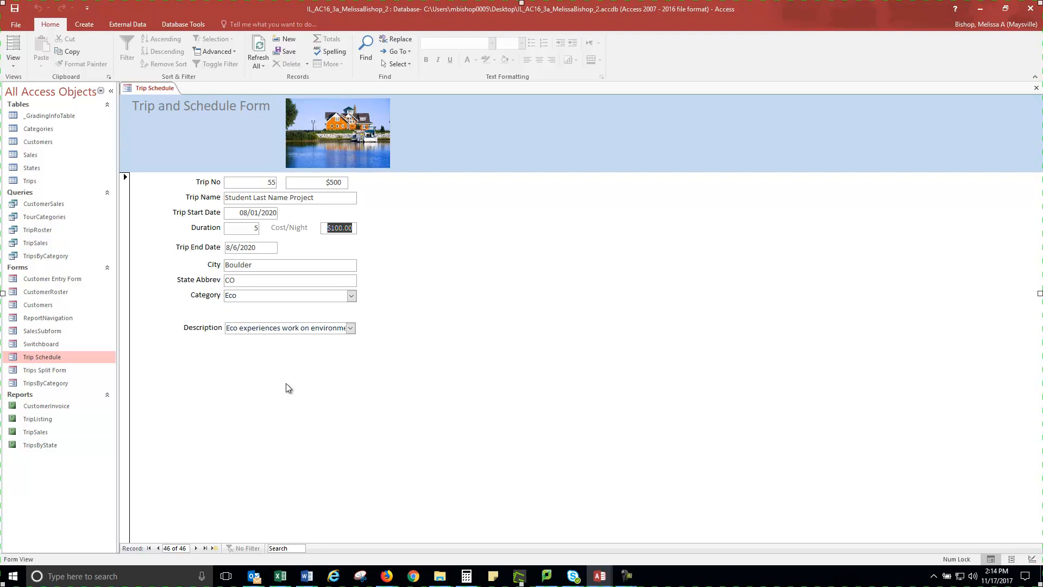
{"action": "double_click", "coordinate": [258, 229]}
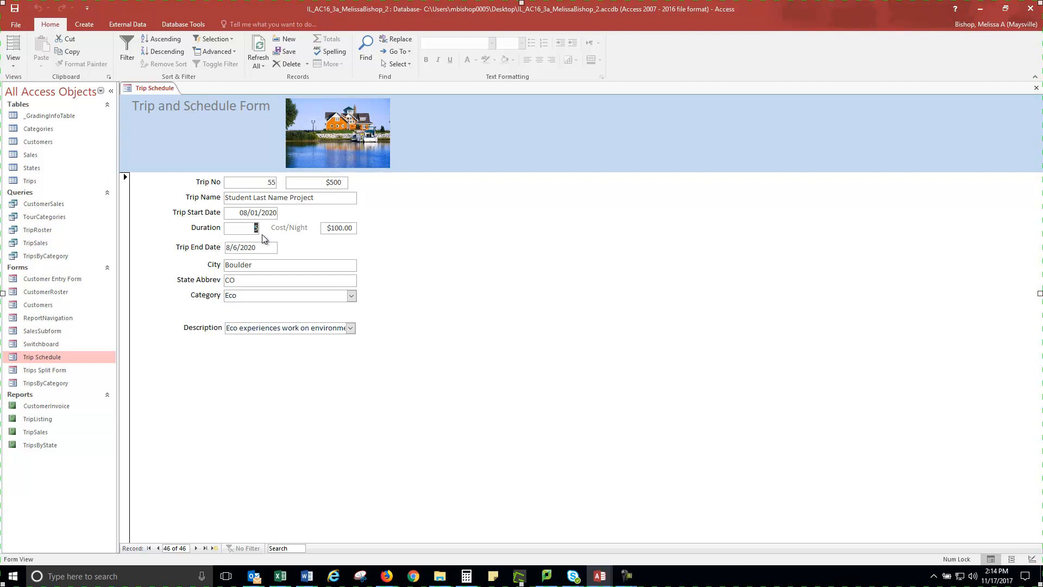
{"action": "type", "text": "4"}
{"action": "key", "text": "Tab"}
- Change the Trip Name in the second record to Biking for Ecology
{"action": "left_click", "coordinate": [149, 548]}
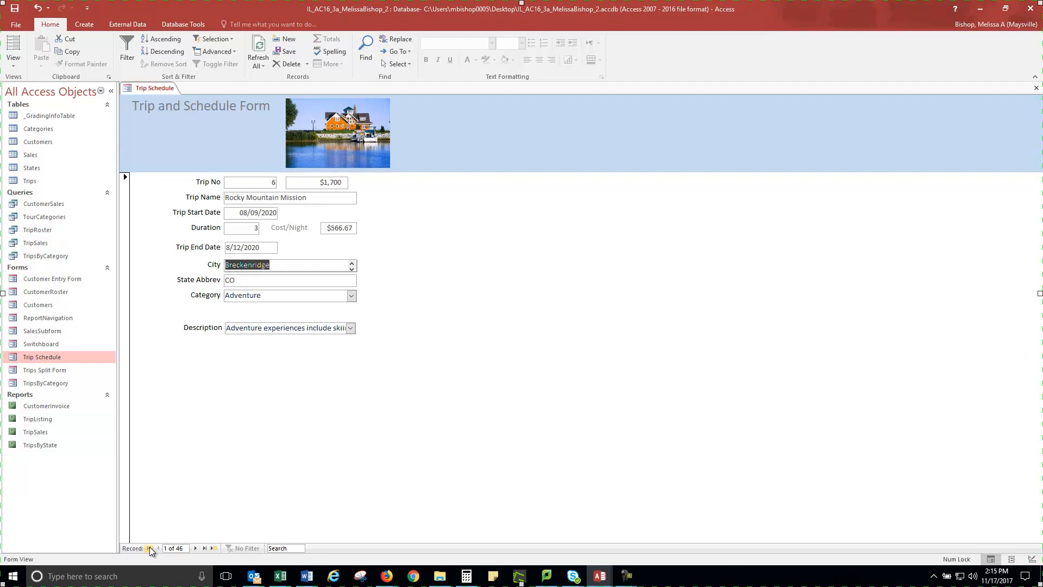
{"action": "left_click", "coordinate": [195, 548]}
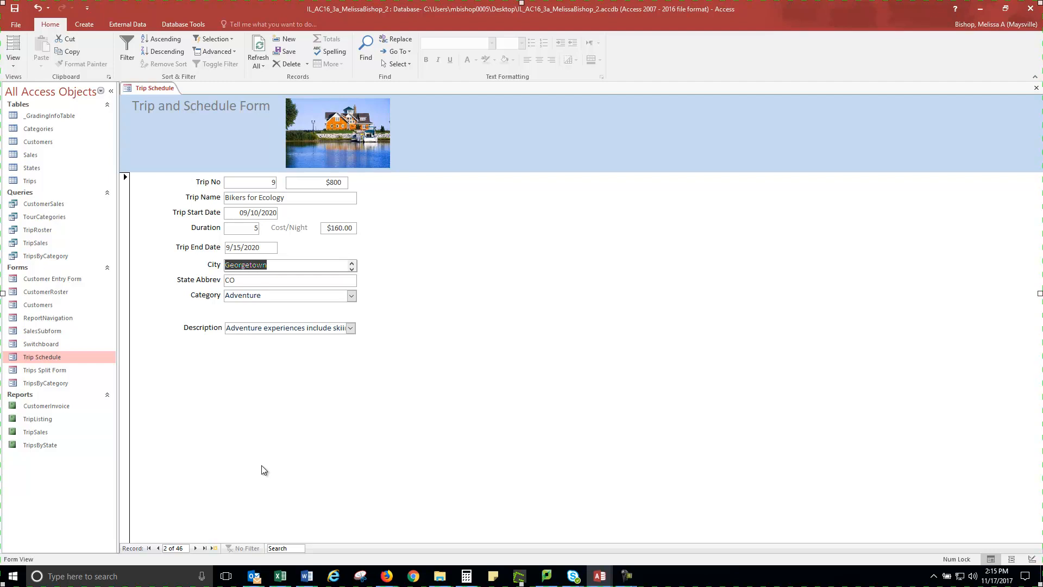
{"action": "left_click", "coordinate": [246, 198]}
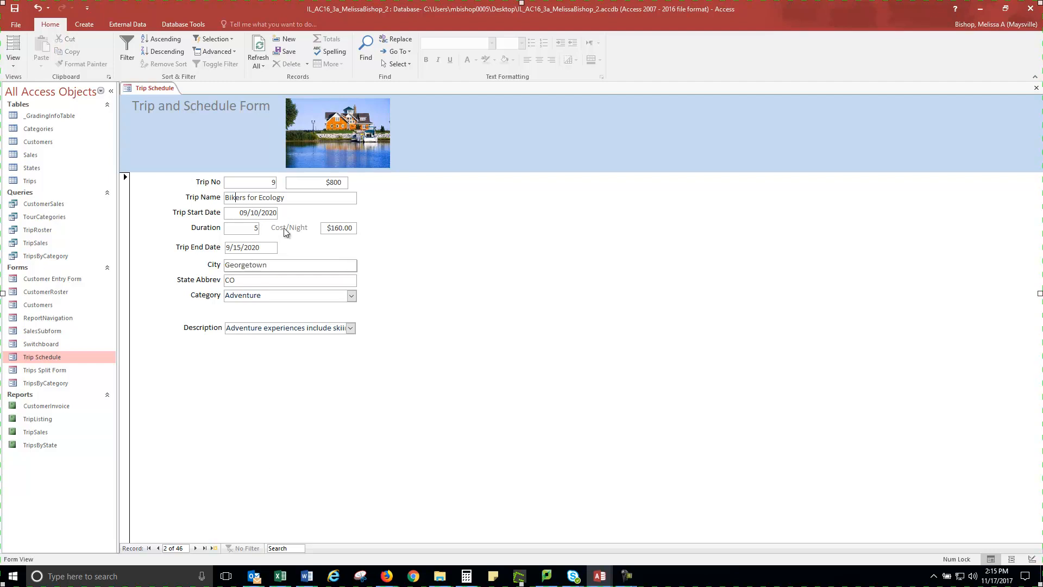
{"action": "key", "text": "Delete"}
{"action": "key", "text": "Delete"}
{"action": "key", "text": "Delete"}
{"action": "type", "text": "ing"}
- Search the records for "Isla" and set that trip's Duration to 5, saving and closing the Trip Schedule form
{"action": "left_click", "coordinate": [278, 547]}
{"action": "type", "text": "is"}
{"action": "type", "text": "a"}
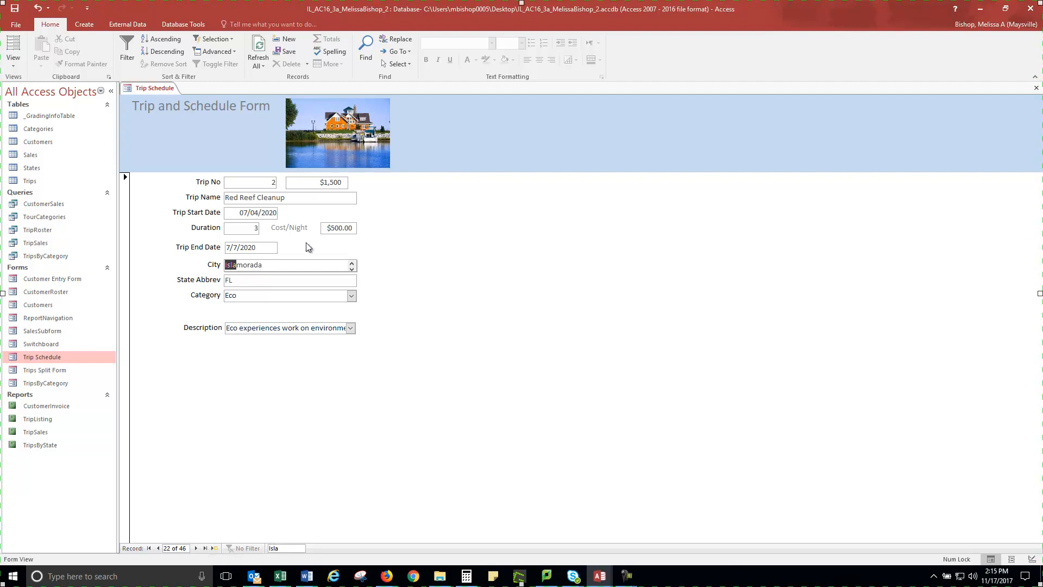
{"action": "double_click", "coordinate": [254, 227]}
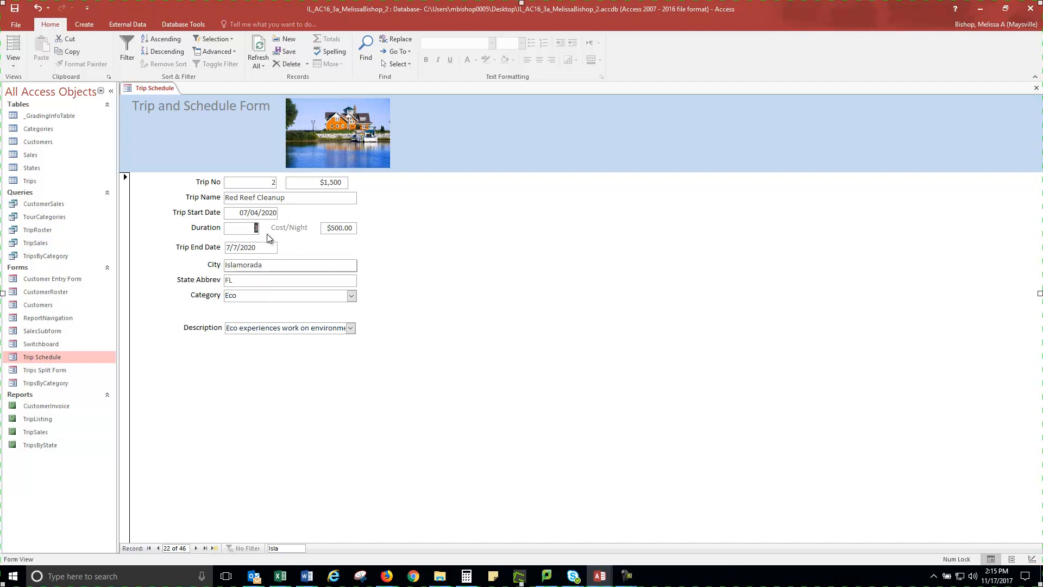
{"action": "type", "text": "5"}
{"action": "key", "text": "Tab"}
{"action": "left_click", "coordinate": [15, 10]}
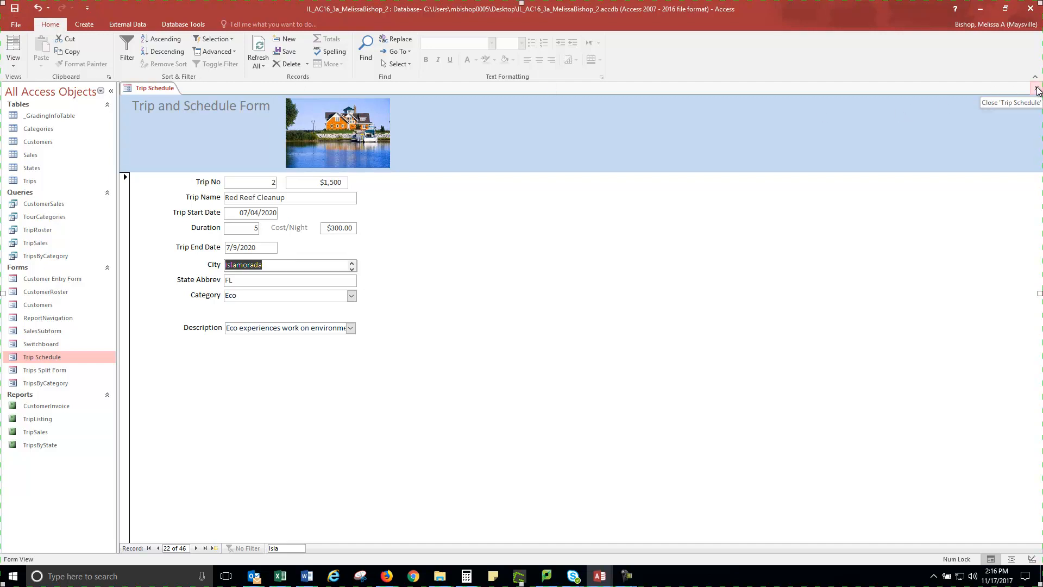
{"action": "left_click", "coordinate": [1037, 90]}
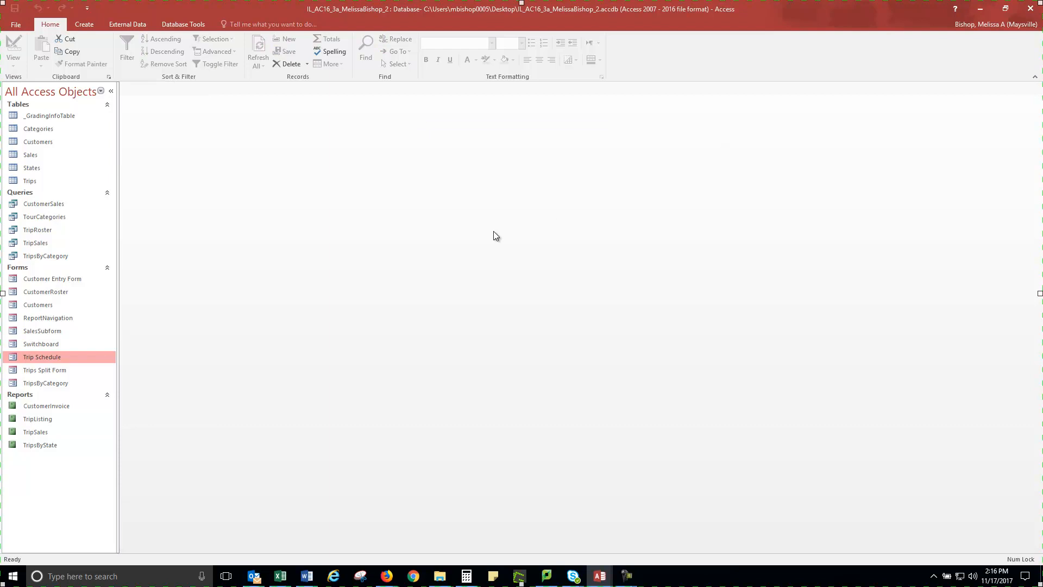